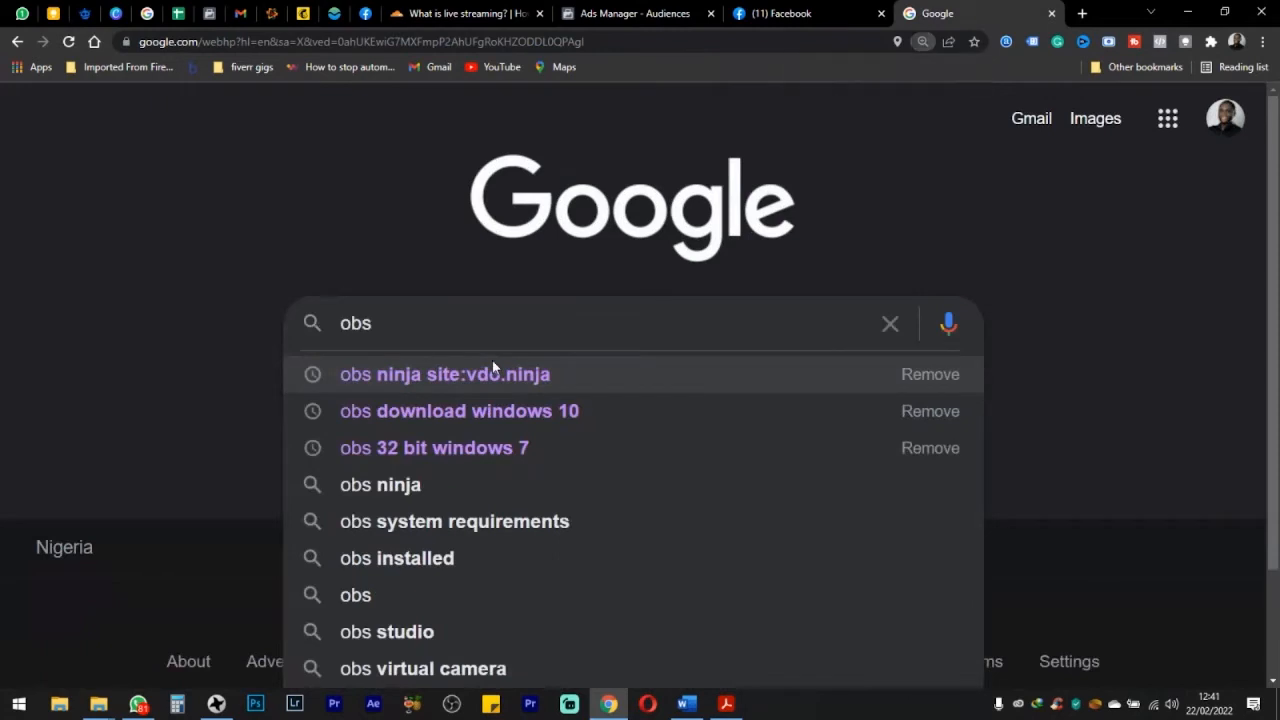
# Step: Search Google for "obs download"
pyautogui.write('do')
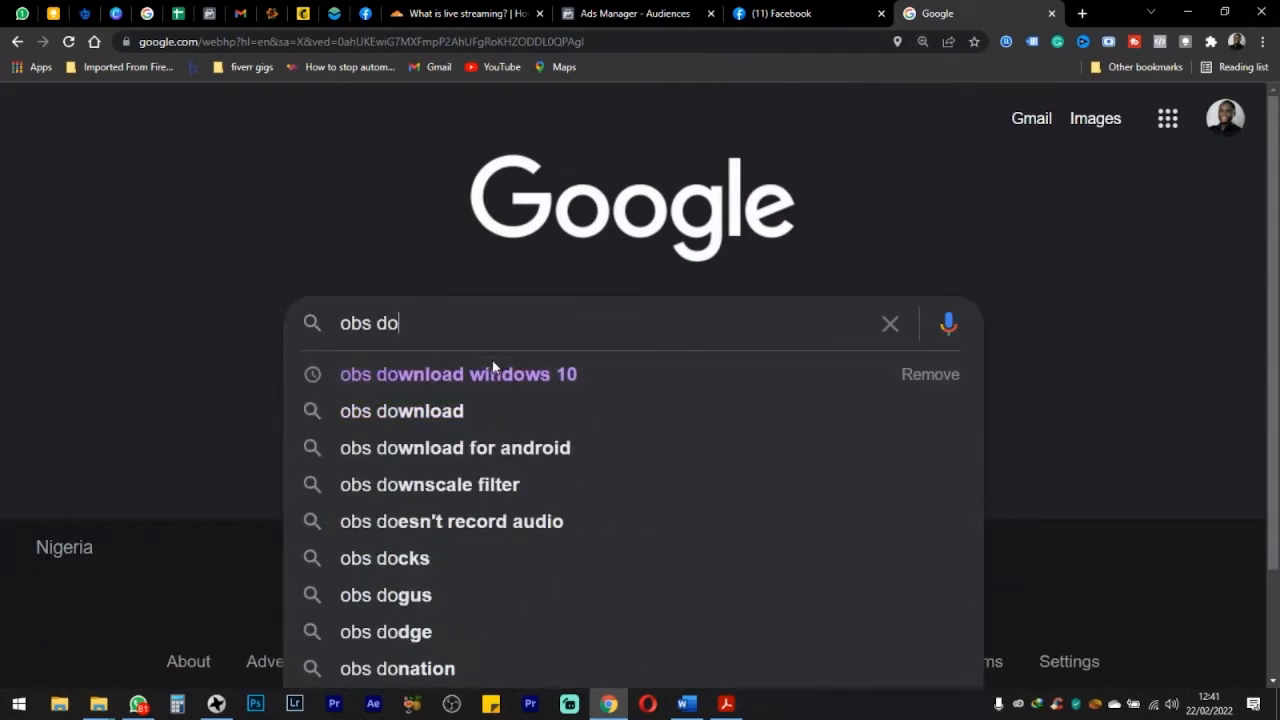
pyautogui.press('Down')
pyautogui.press('Down')
pyautogui.press('Return')
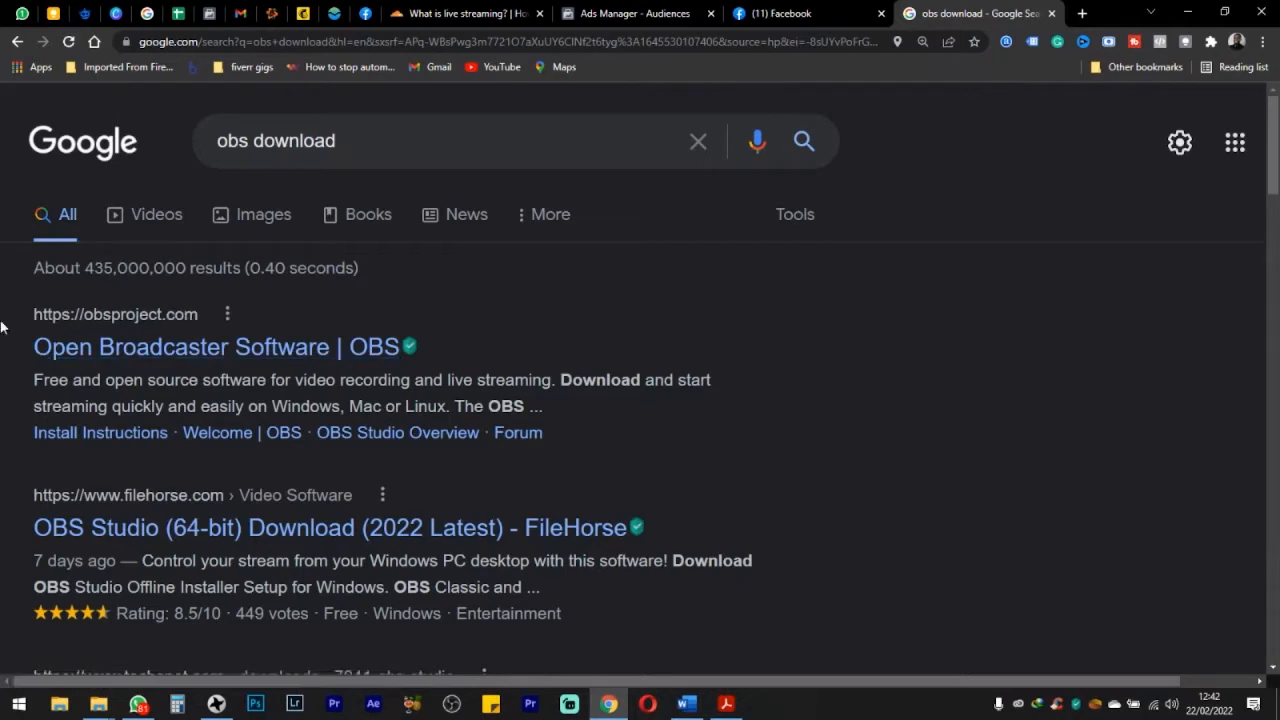
# Step: Try to download the Windows installer of OBS Studio from the official obsproject.com website
pyautogui.click(200, 350)
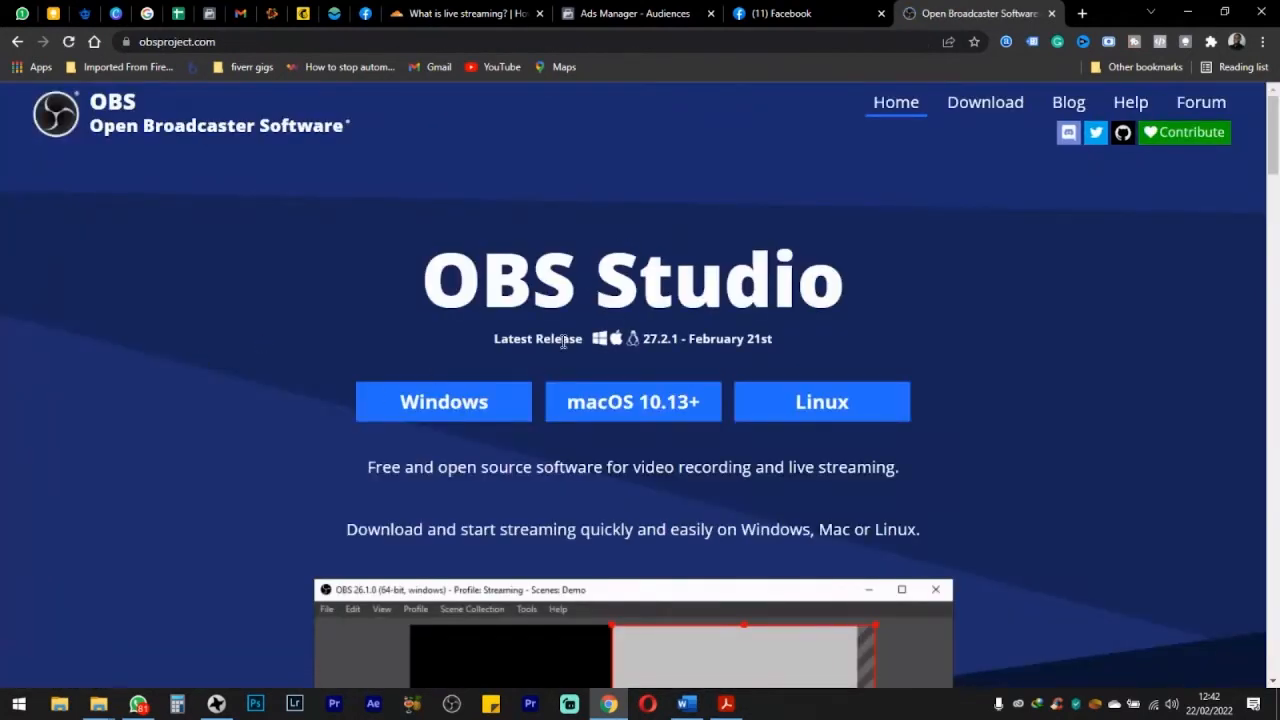
pyautogui.click(445, 408)
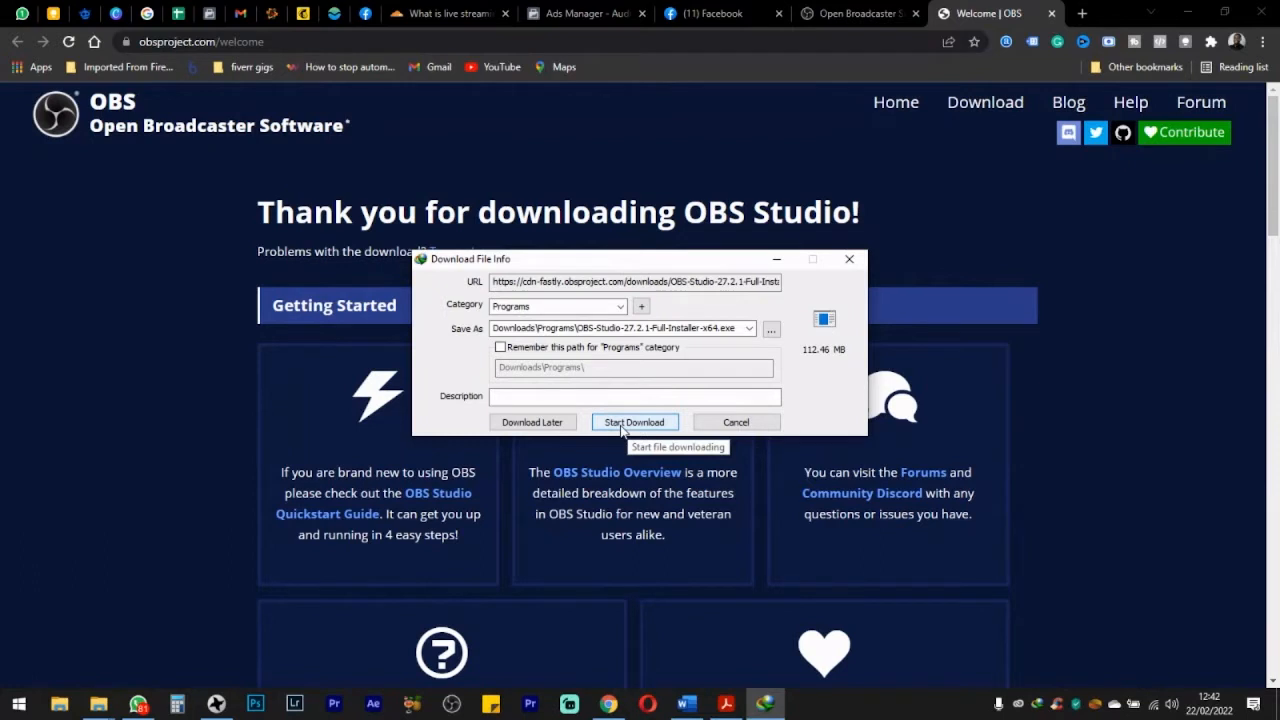
pyautogui.click(727, 424)
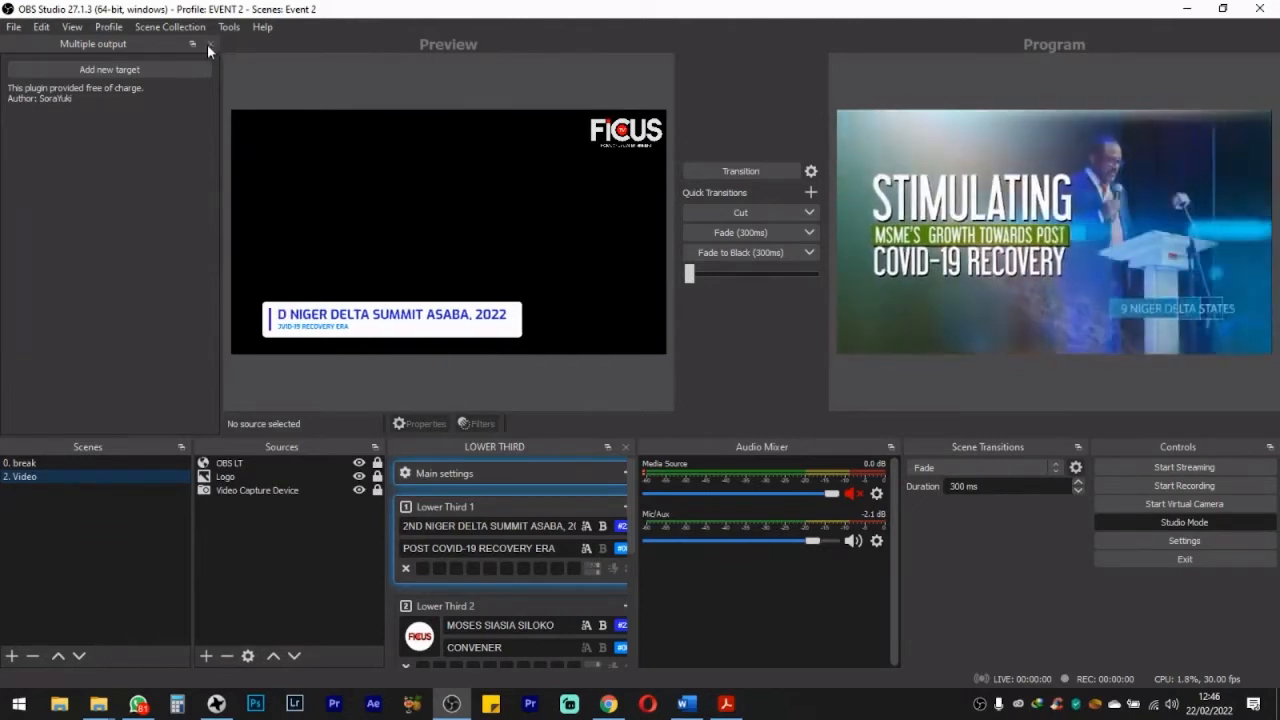
# Step: Close the Multiple output and LOWER THIRD docks in OBS Studio and acknowledge the notice
pyautogui.click(208, 45)
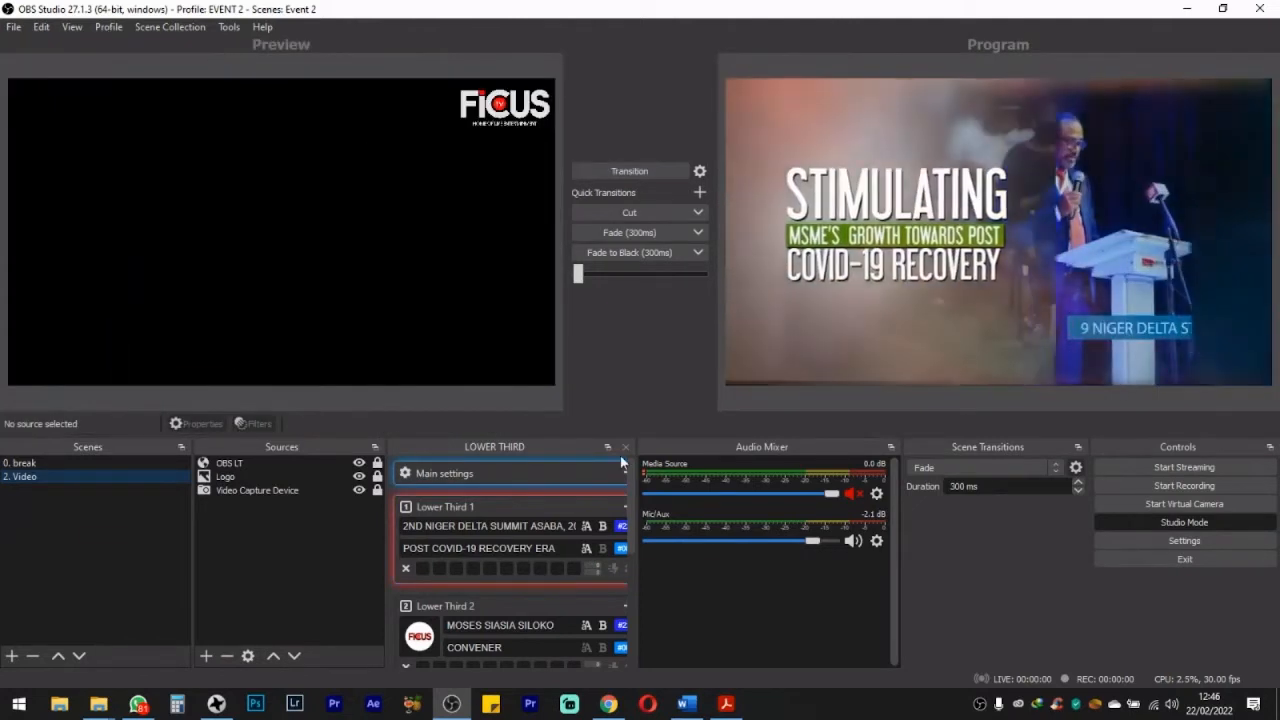
pyautogui.click(625, 447)
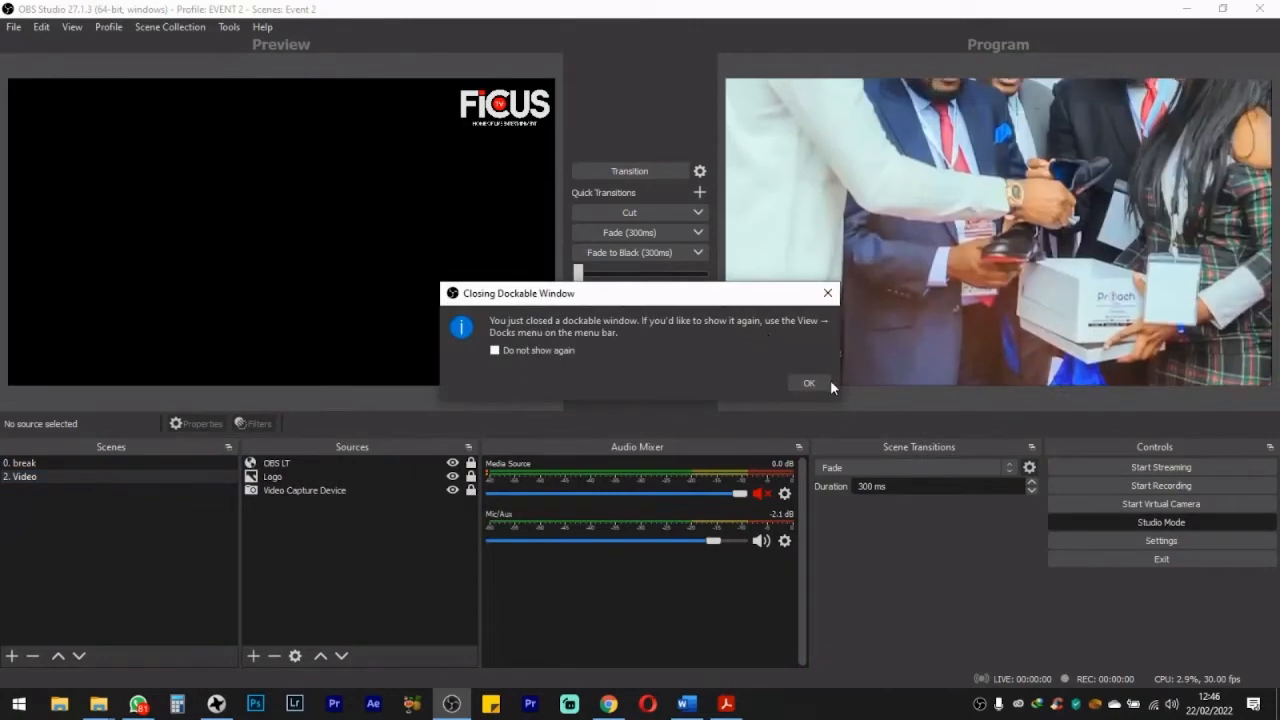
pyautogui.click(810, 382)
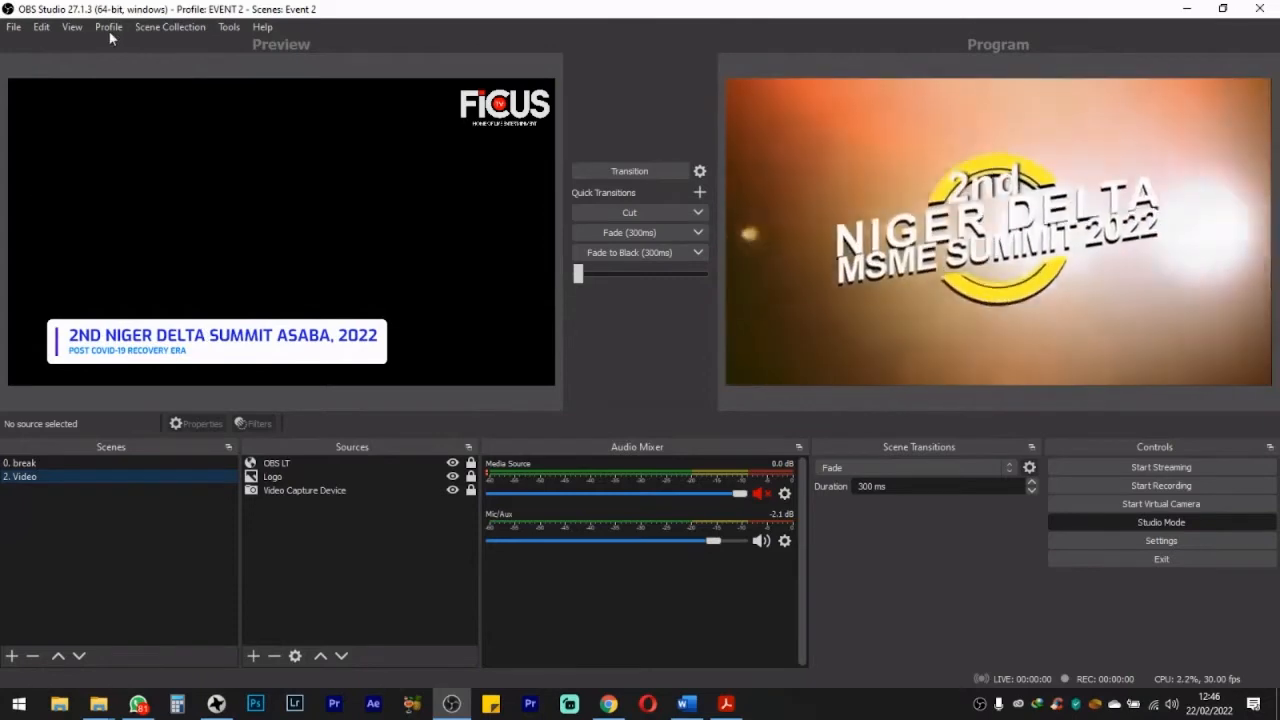
# Step: Create a new profile named "Video M 1" without the auto-configuration wizard
pyautogui.click(105, 28)
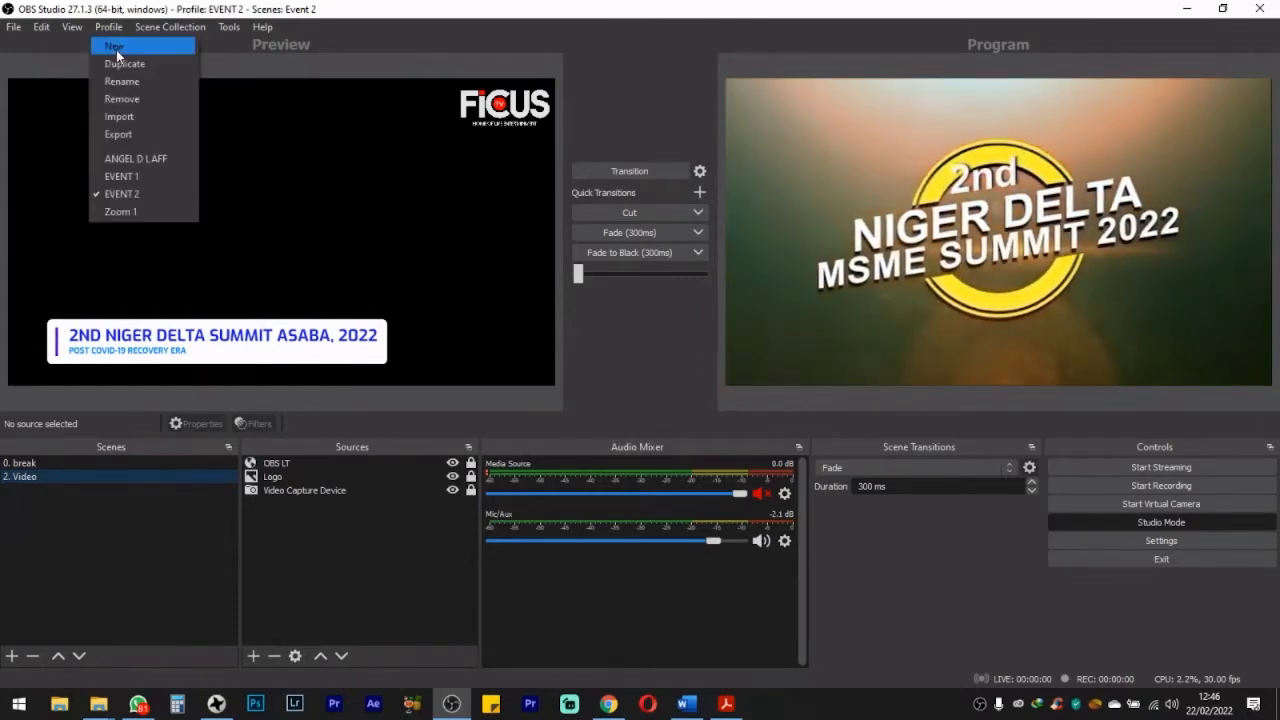
pyautogui.click(116, 50)
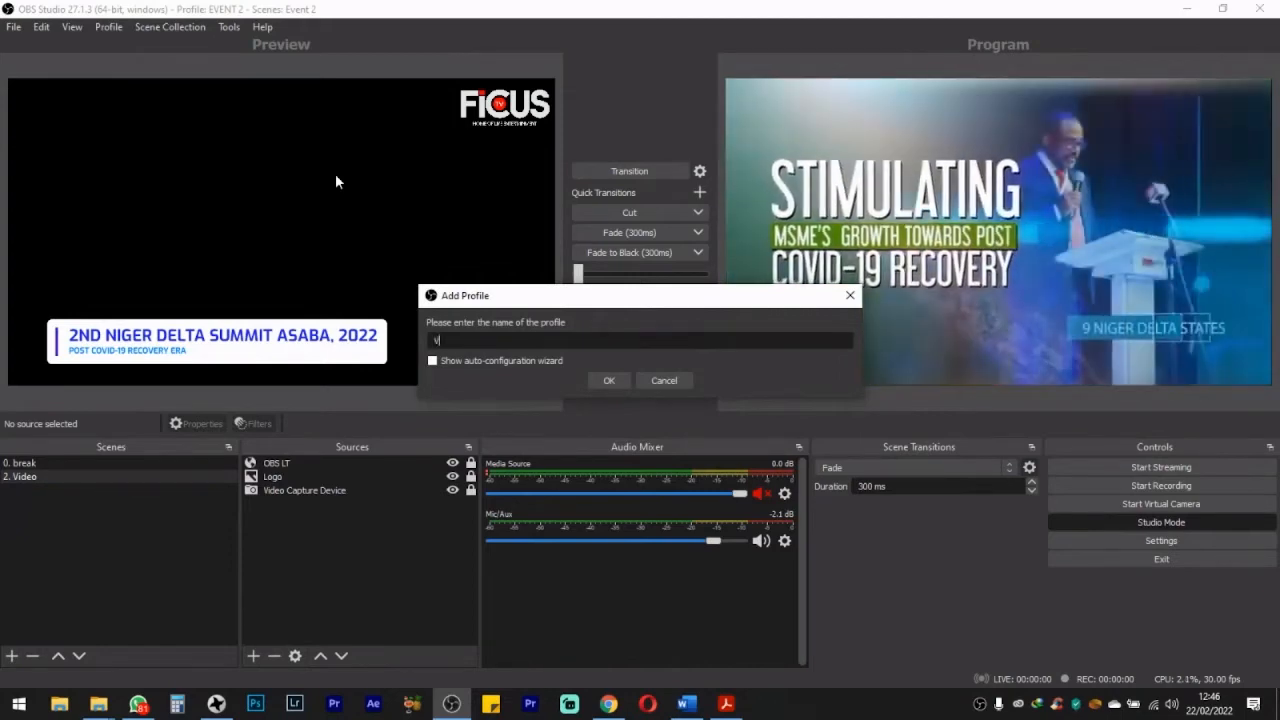
pyautogui.write('Video')
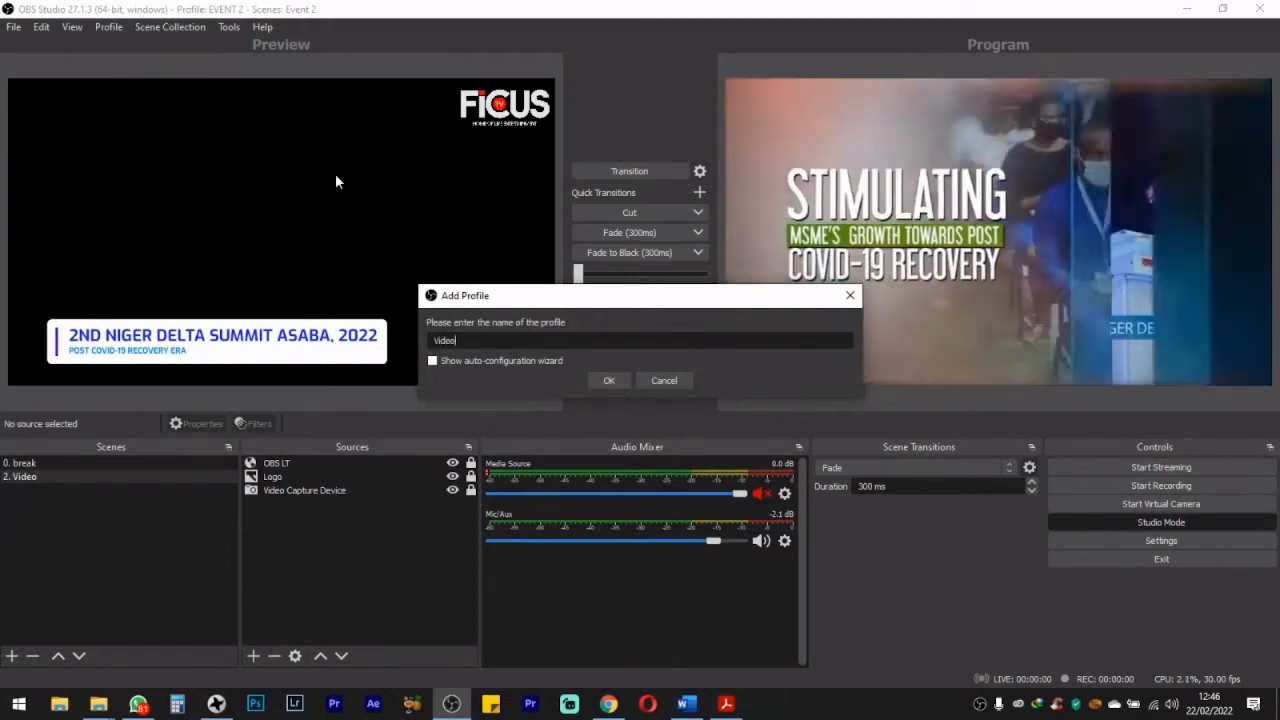
pyautogui.write(' M 1')
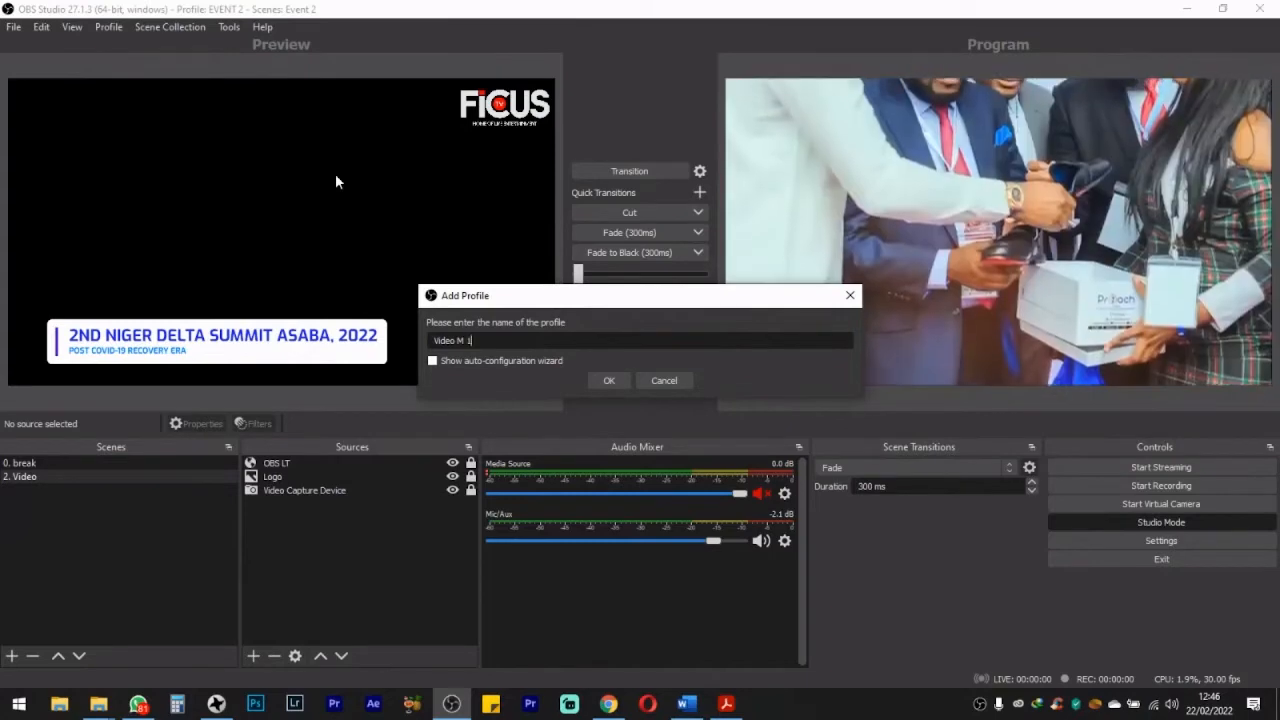
pyautogui.hotkey('ctrl', 'a')
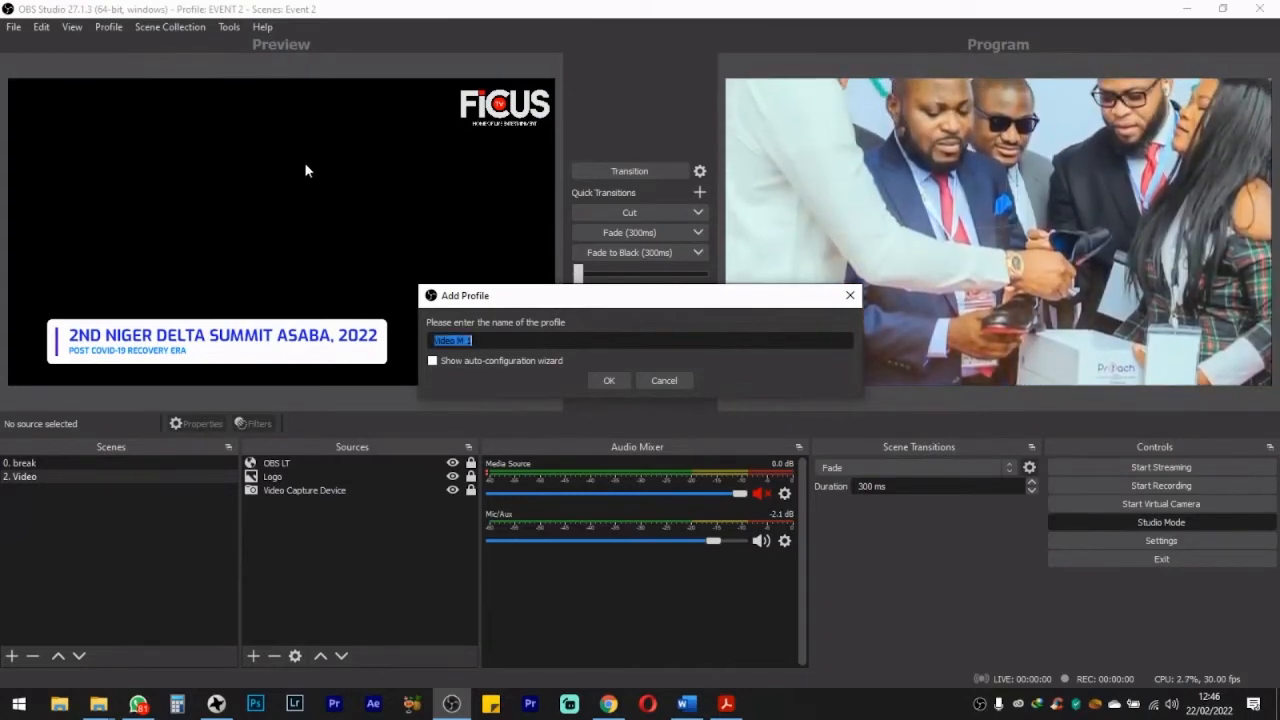
pyautogui.click(451, 342)
pyautogui.moveTo(486, 341); pyautogui.dragTo(380, 345)
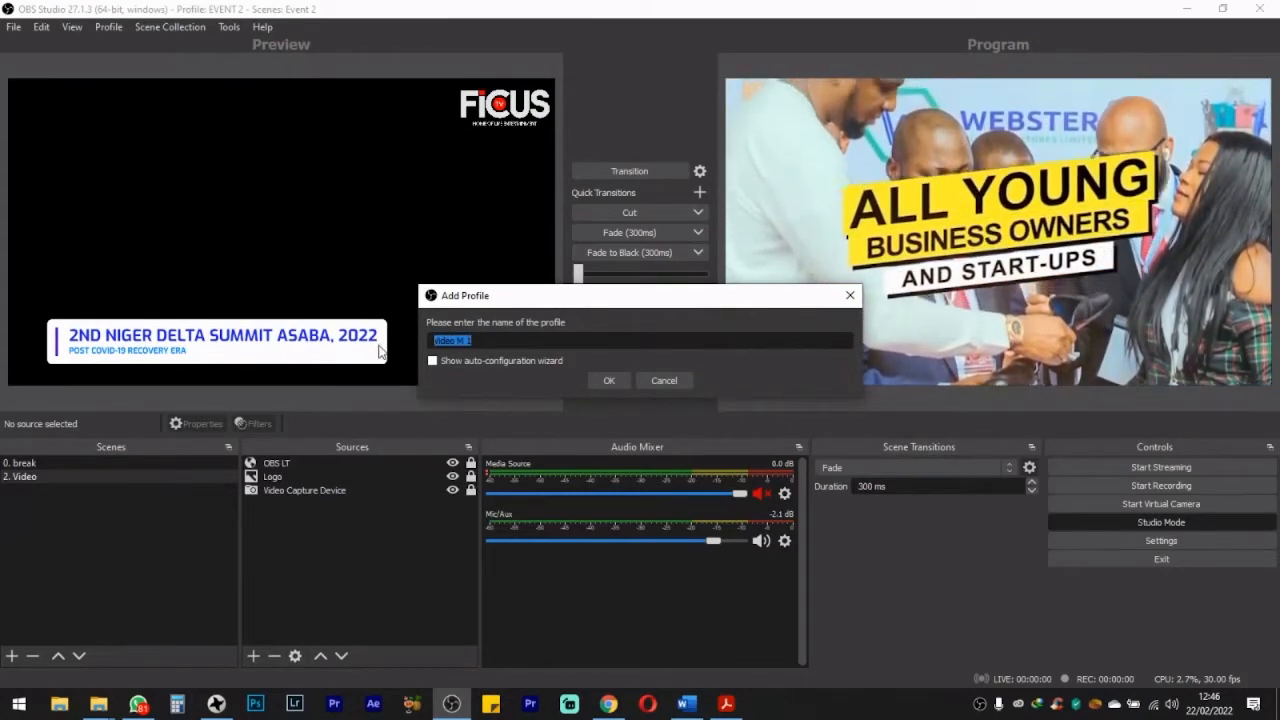
pyautogui.click(610, 380)
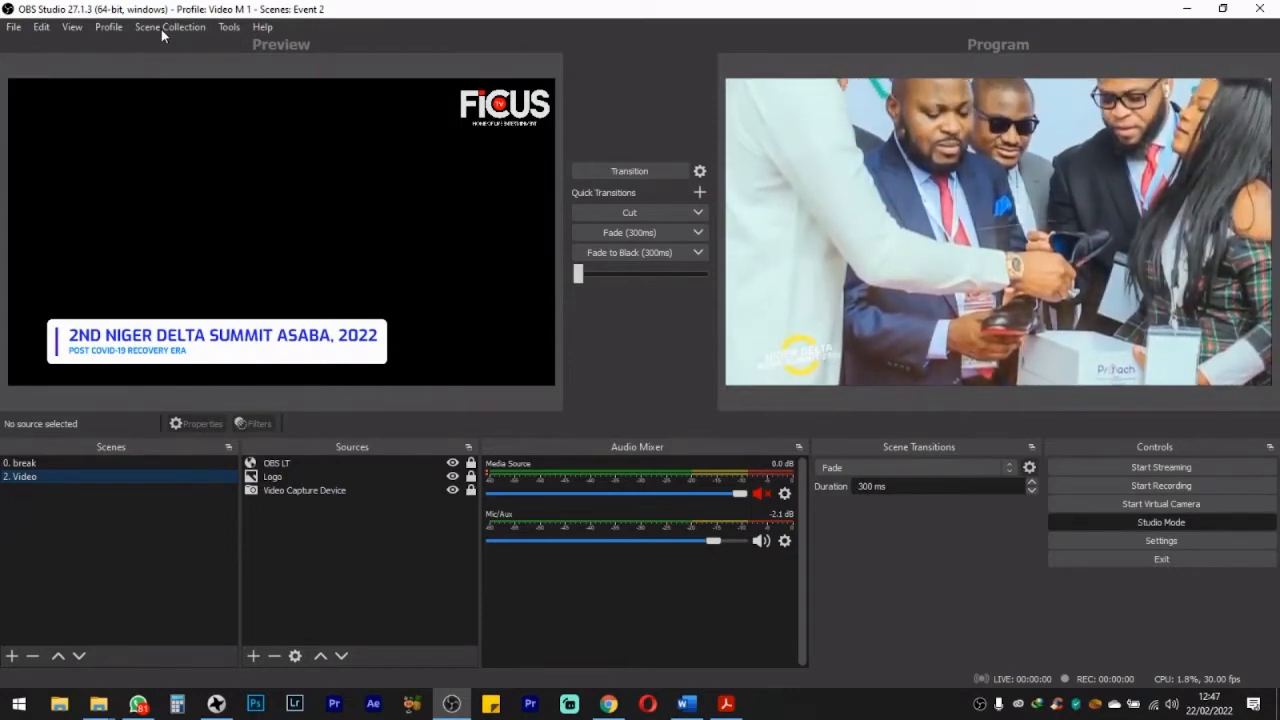
# Step: Create a new scene collection named "Video M 1 scene"
pyautogui.click(161, 29)
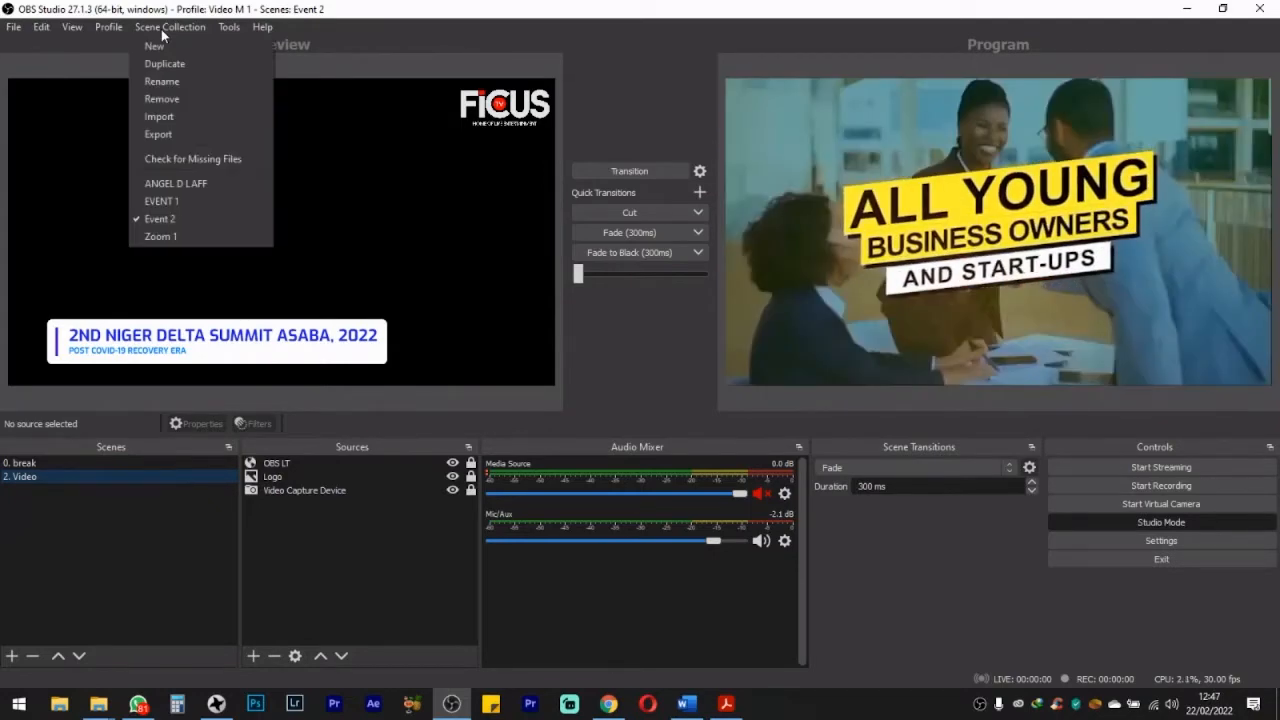
pyautogui.click(166, 45)
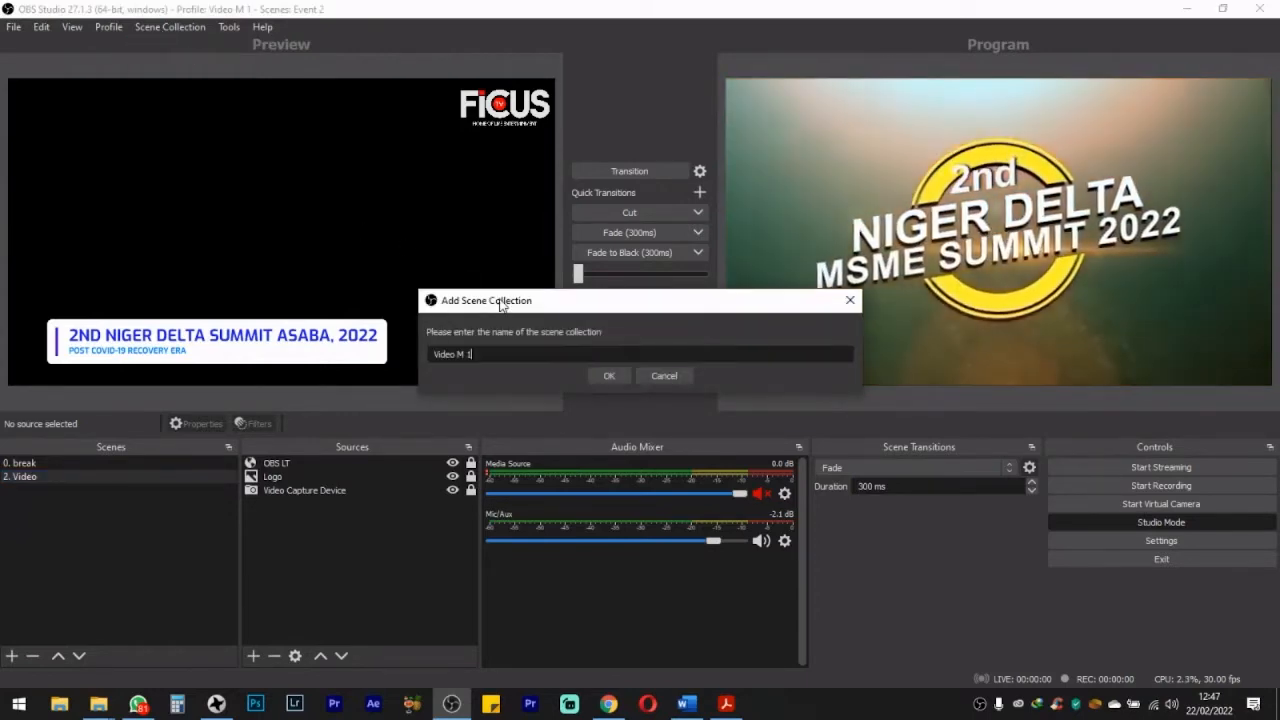
pyautogui.write('s')
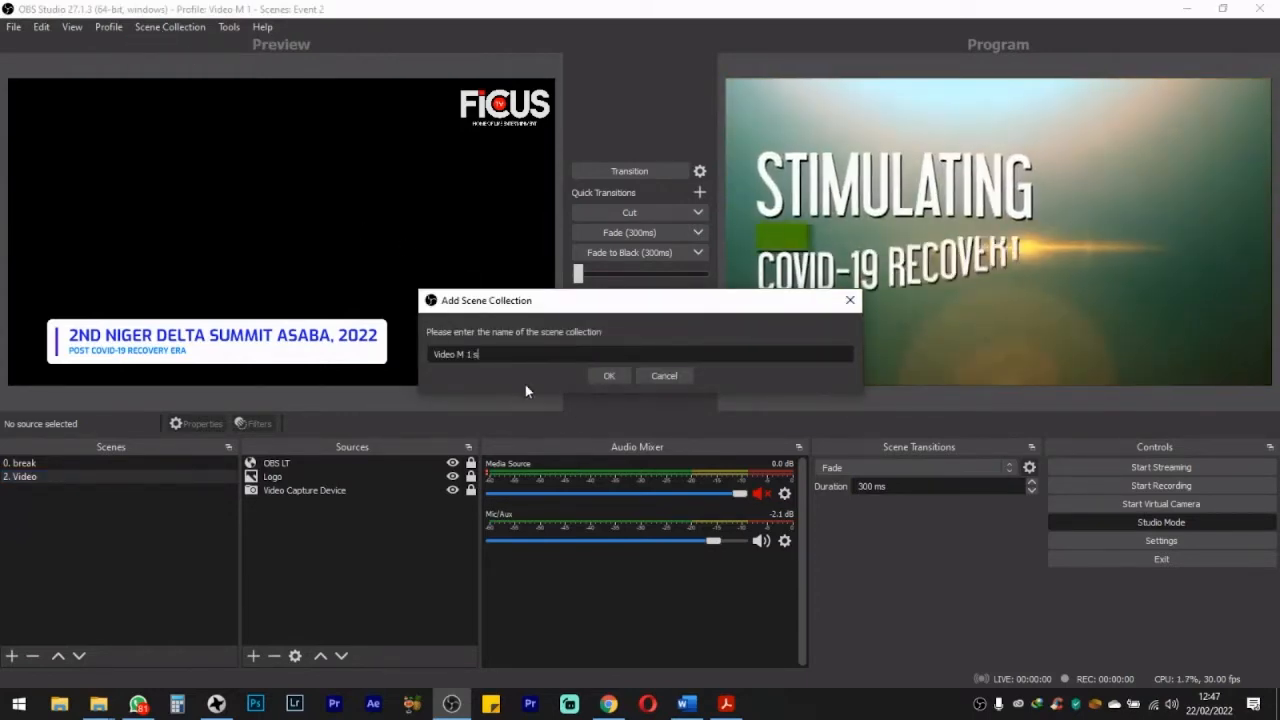
pyautogui.write('cene')
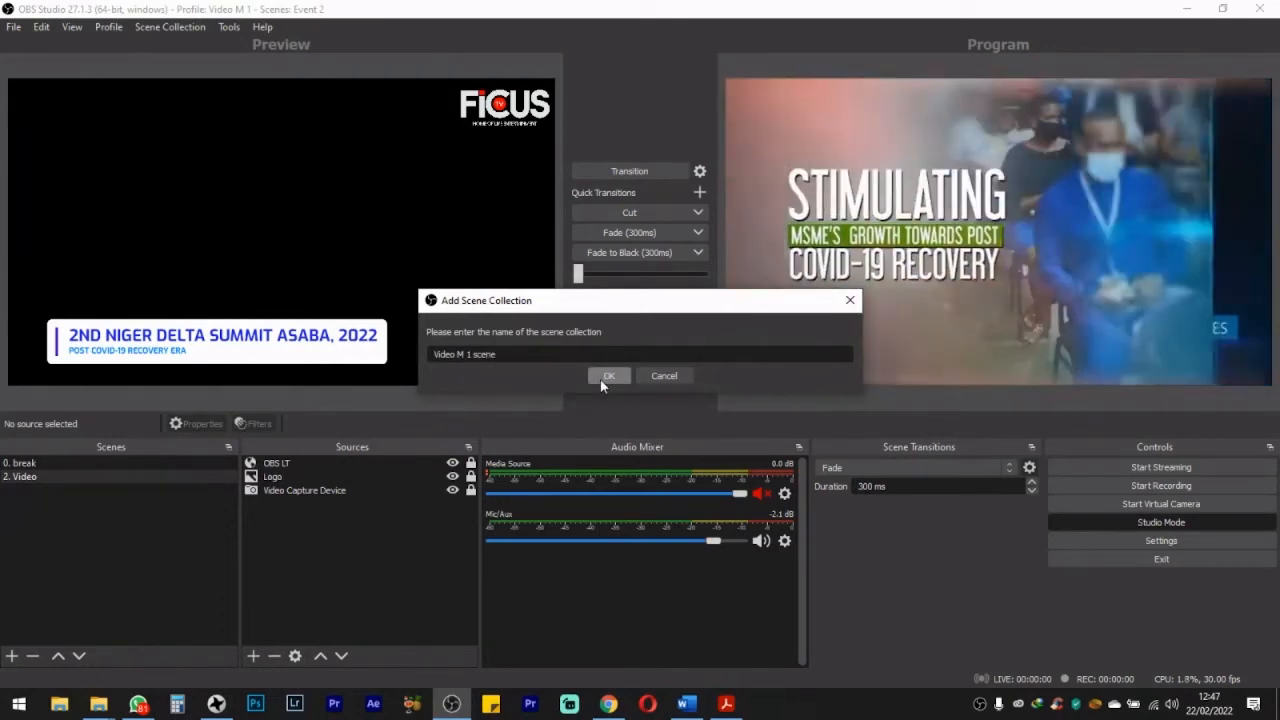
pyautogui.click(608, 376)
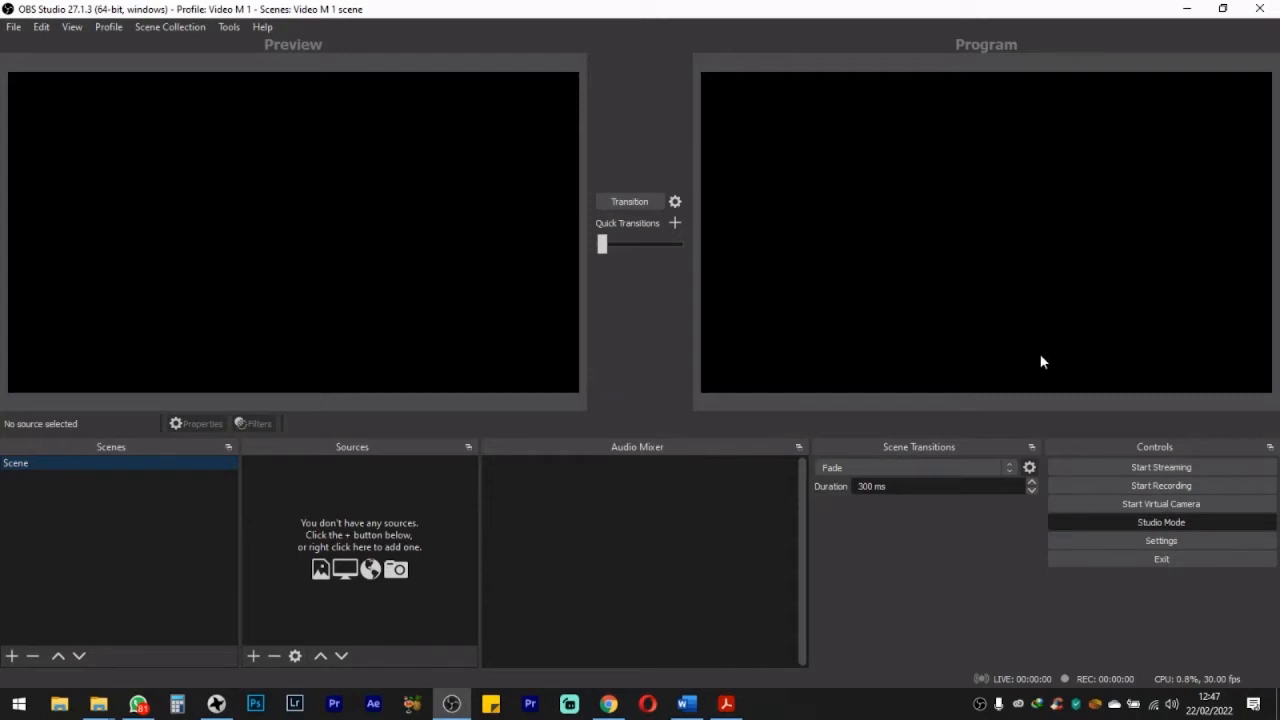
# Step: Toggle Studio Mode off and on twice to compare the single view with the Preview and Program layout
pyautogui.click(1165, 526)
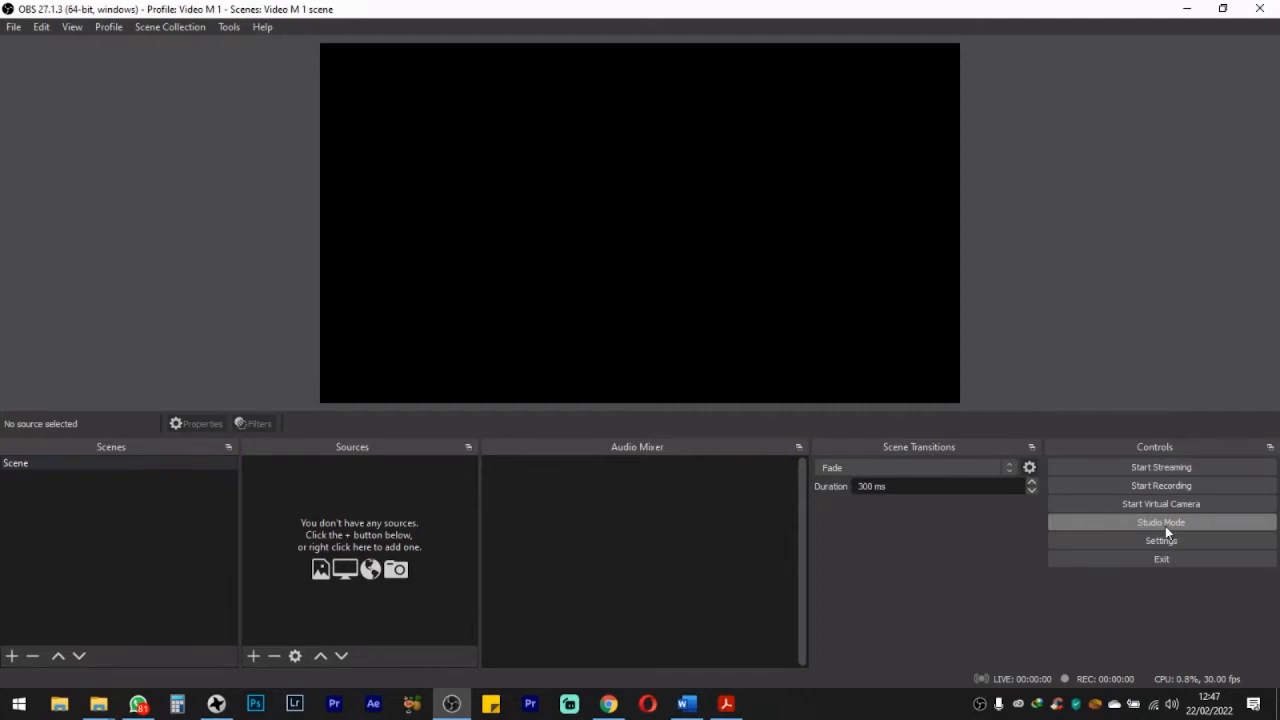
pyautogui.click(1165, 526)
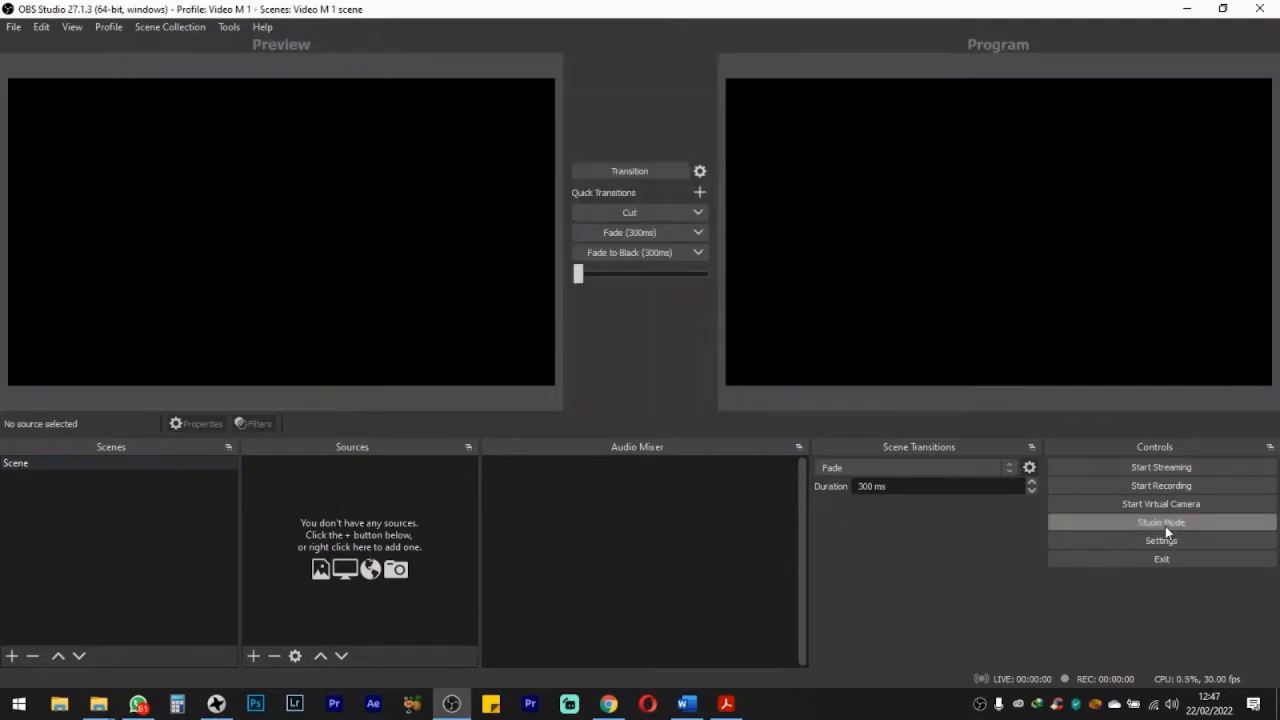
pyautogui.click(1165, 526)
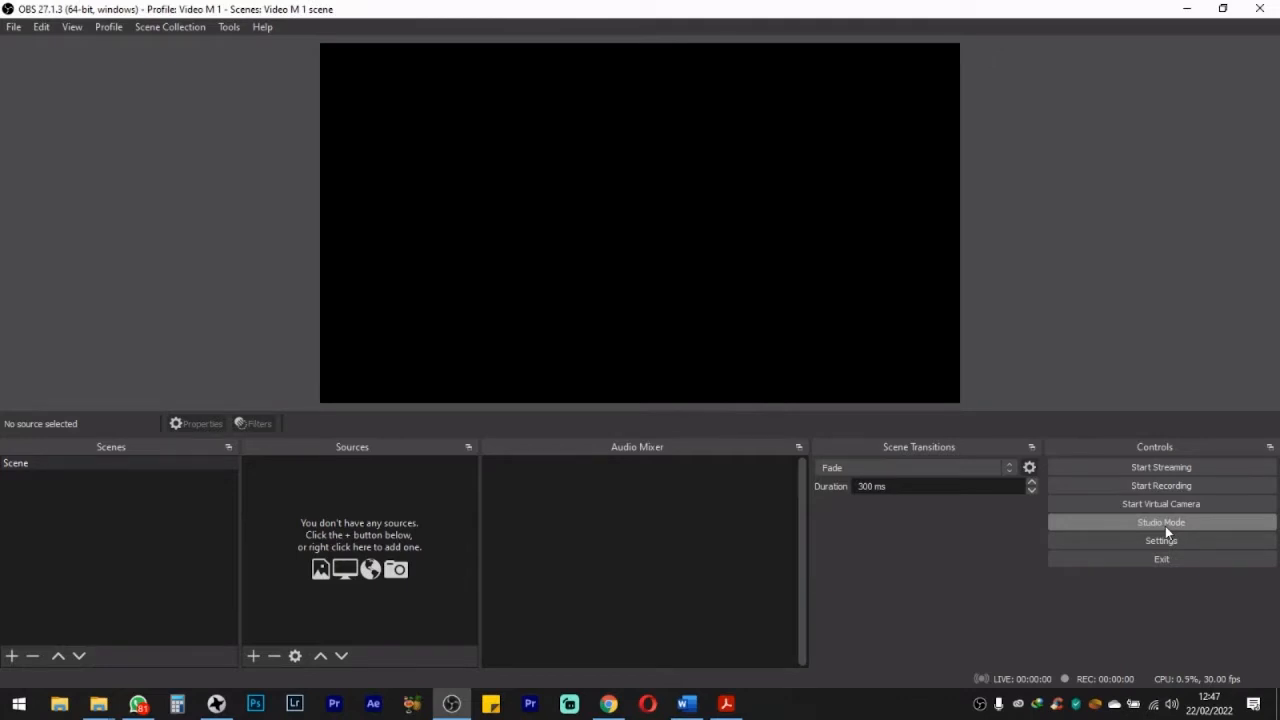
pyautogui.click(1165, 523)
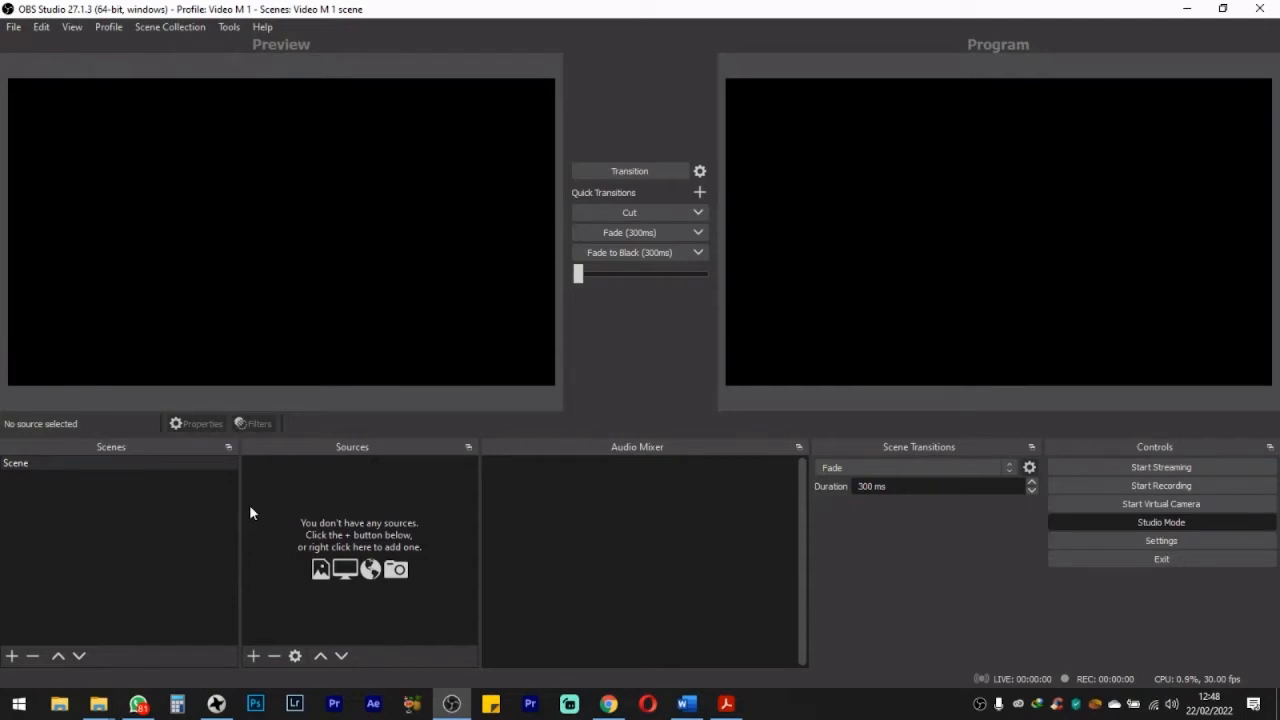
# Step: Rename the default scene as "camera 1"
pyautogui.rightClick(20, 463)
pyautogui.click(18, 465)
pyautogui.rightClick(42, 463)
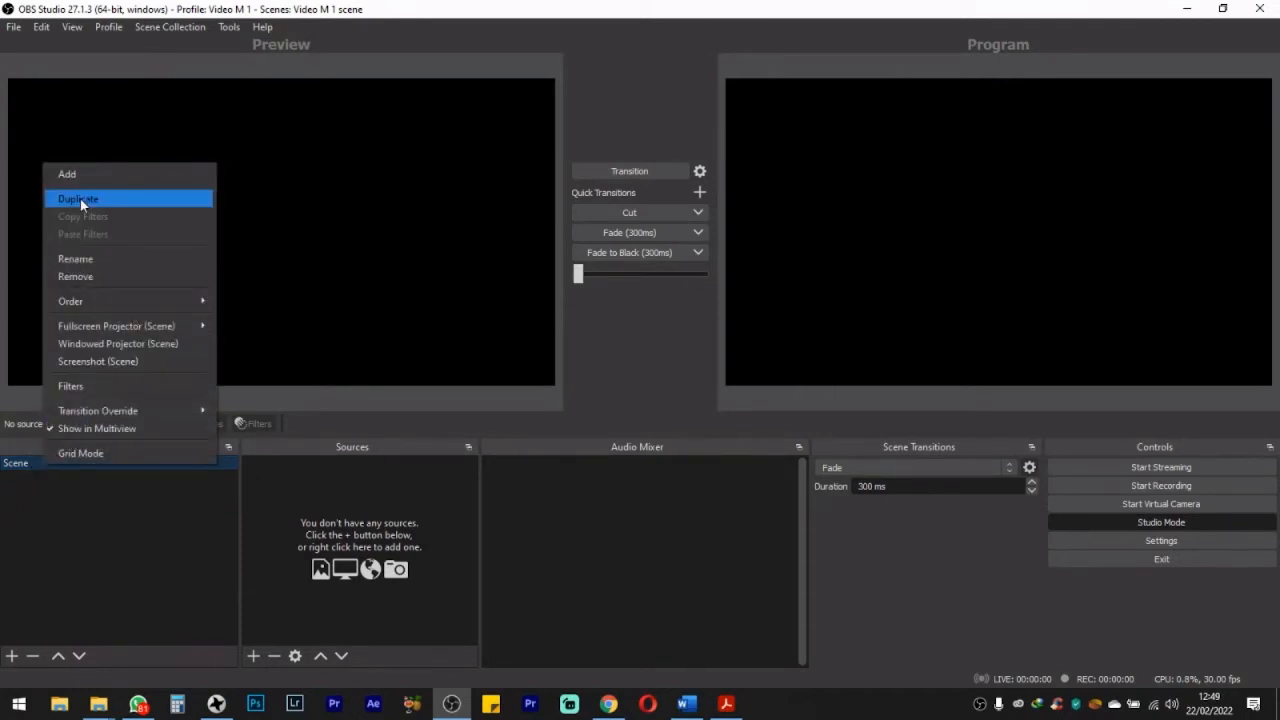
pyautogui.click(75, 259)
pyautogui.write('camw=e')
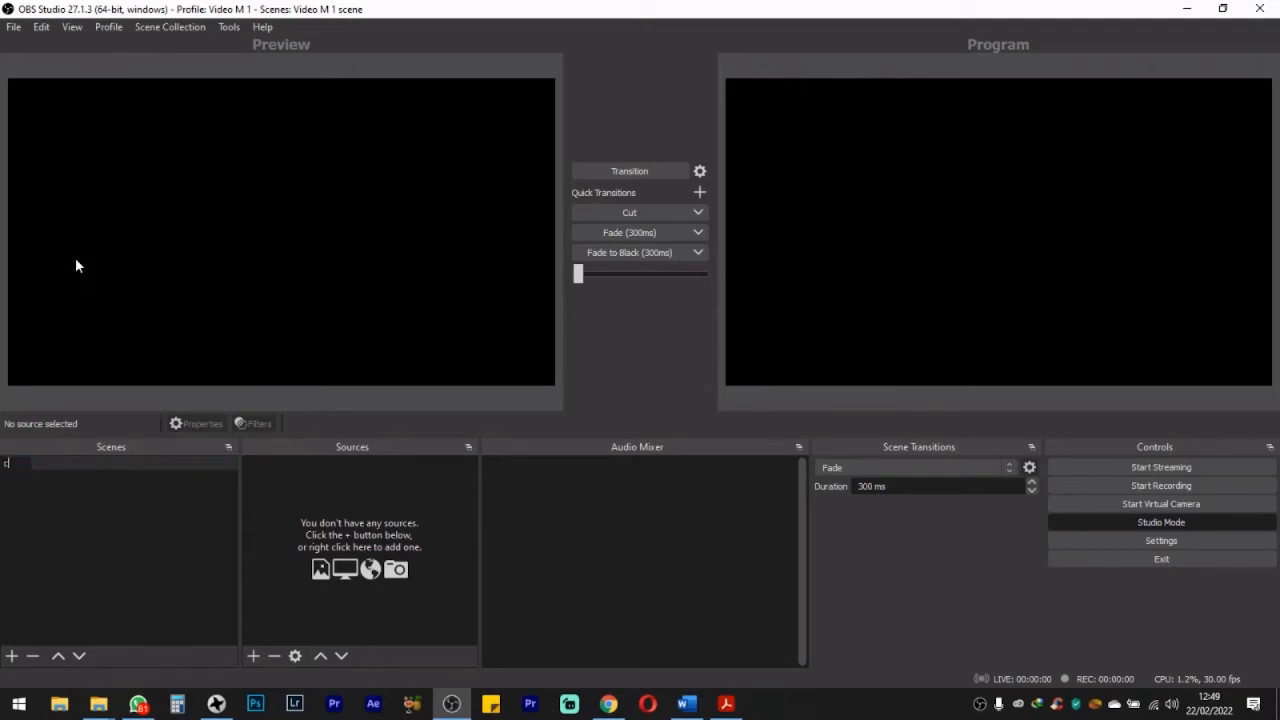
pyautogui.press('BackSpace')
pyautogui.write('==')
pyautogui.press('BackSpace')
pyautogui.press('BackSpace')
pyautogui.press('BackSpace')
pyautogui.press('BackSpace')
pyautogui.write('era 1')
pyautogui.press('Return')
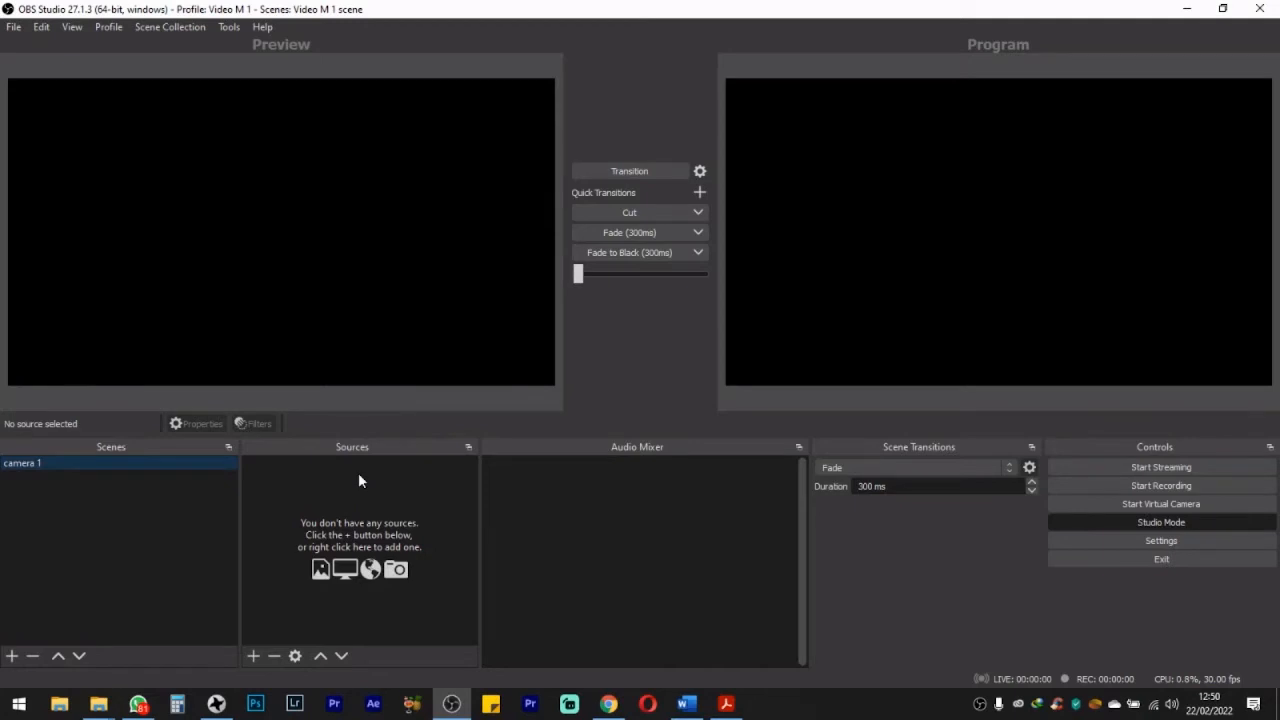
# Step: Add a new Video Capture Device source to the camera 1 scene, keeping the default name and visibility
pyautogui.click(249, 660)
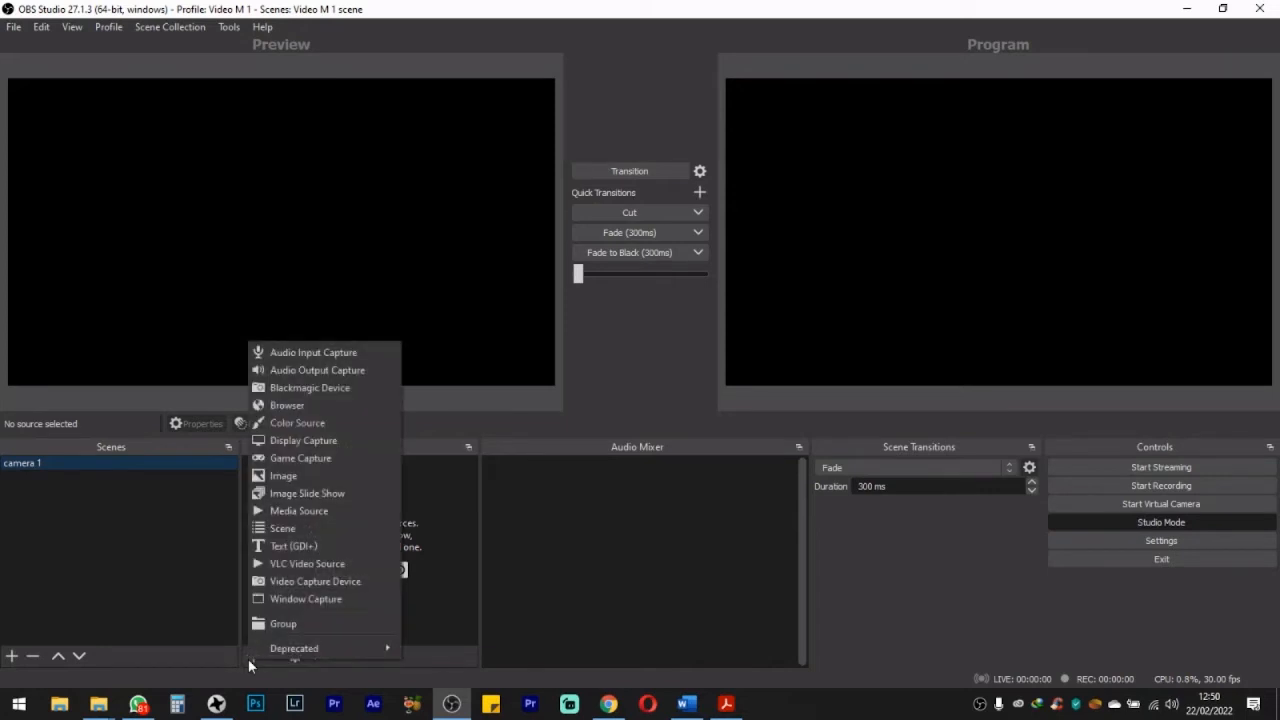
pyautogui.click(249, 659)
pyautogui.click(250, 662)
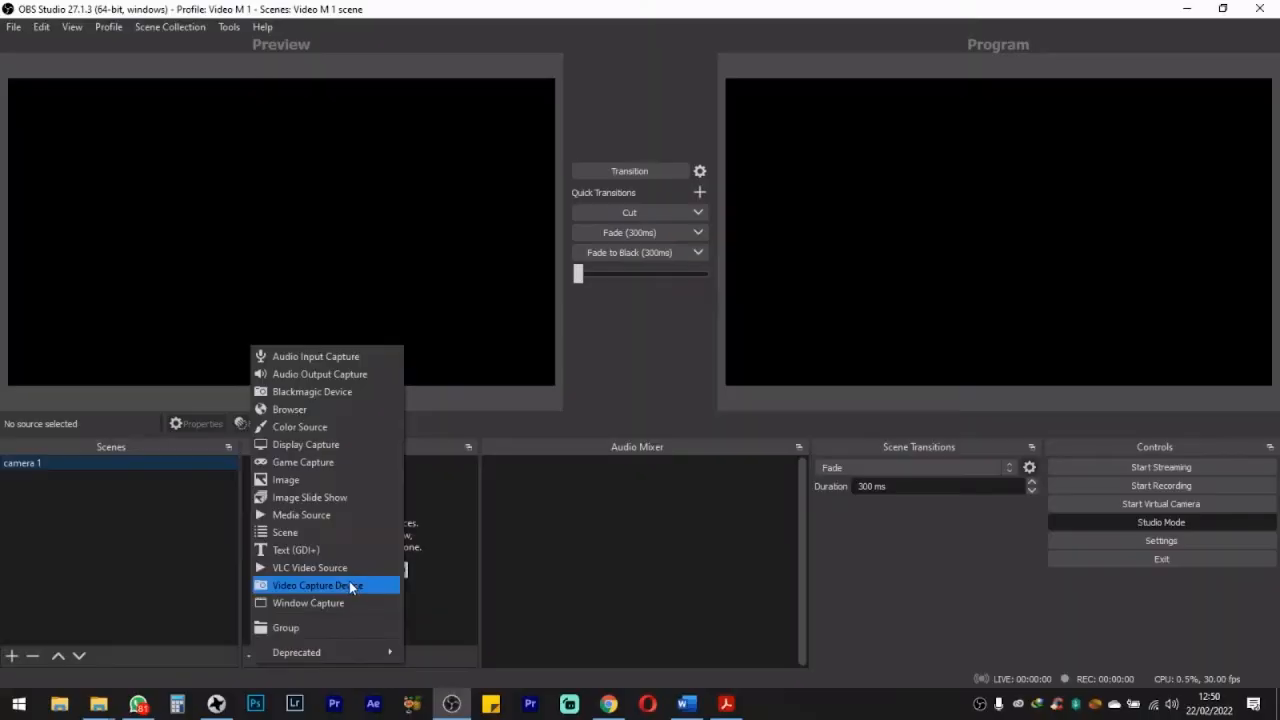
pyautogui.click(339, 586)
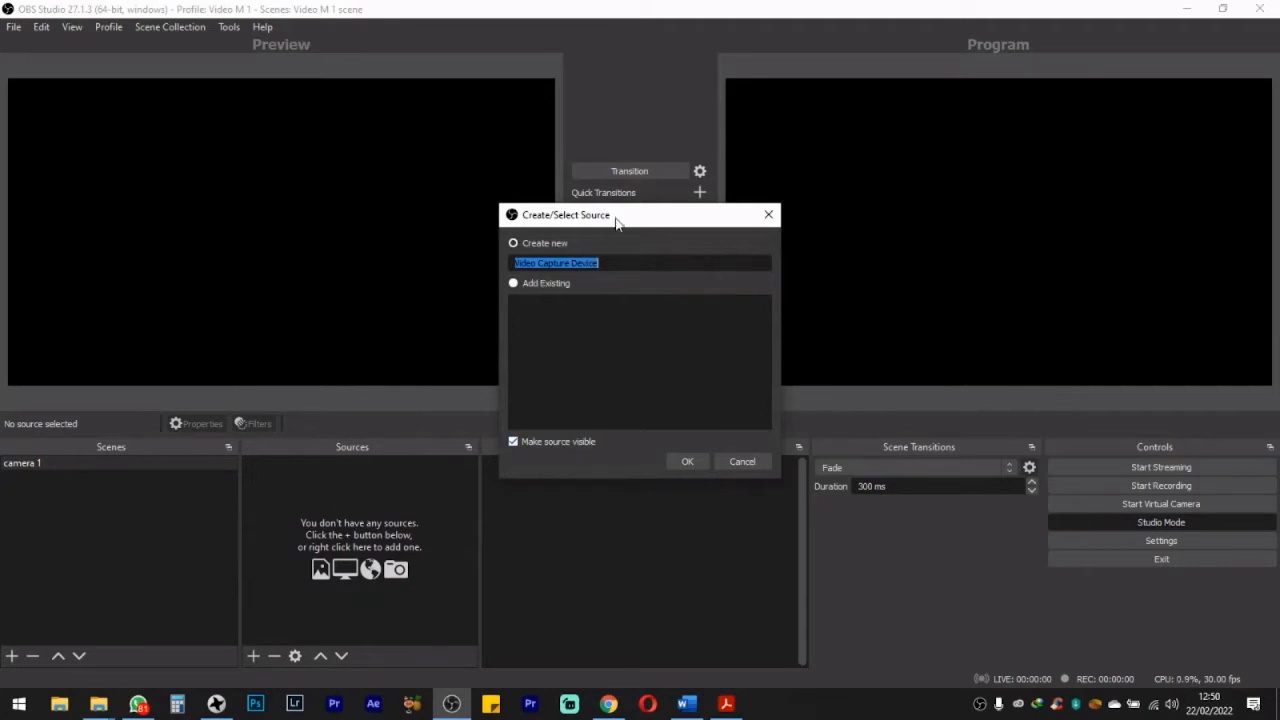
pyautogui.click(687, 461)
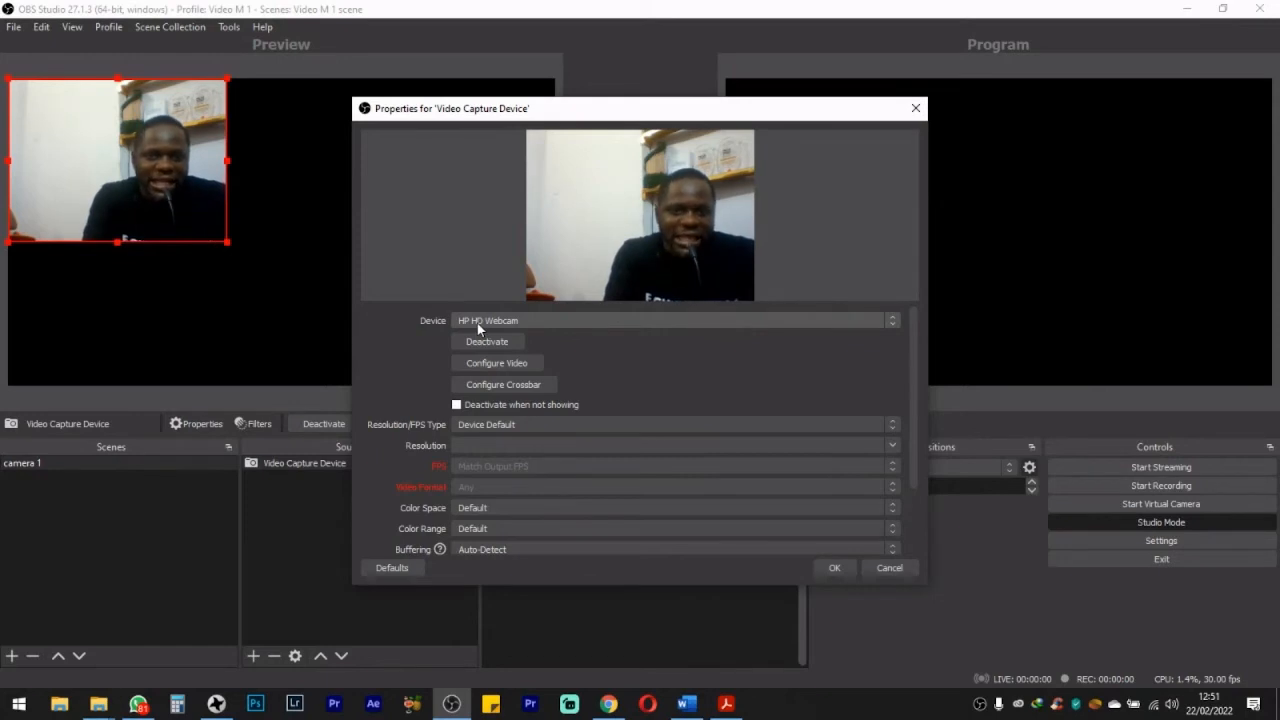
# Step: Configure the capture source to use the USB Video device with a custom resolution of 1920x1080
pyautogui.click(890, 322)
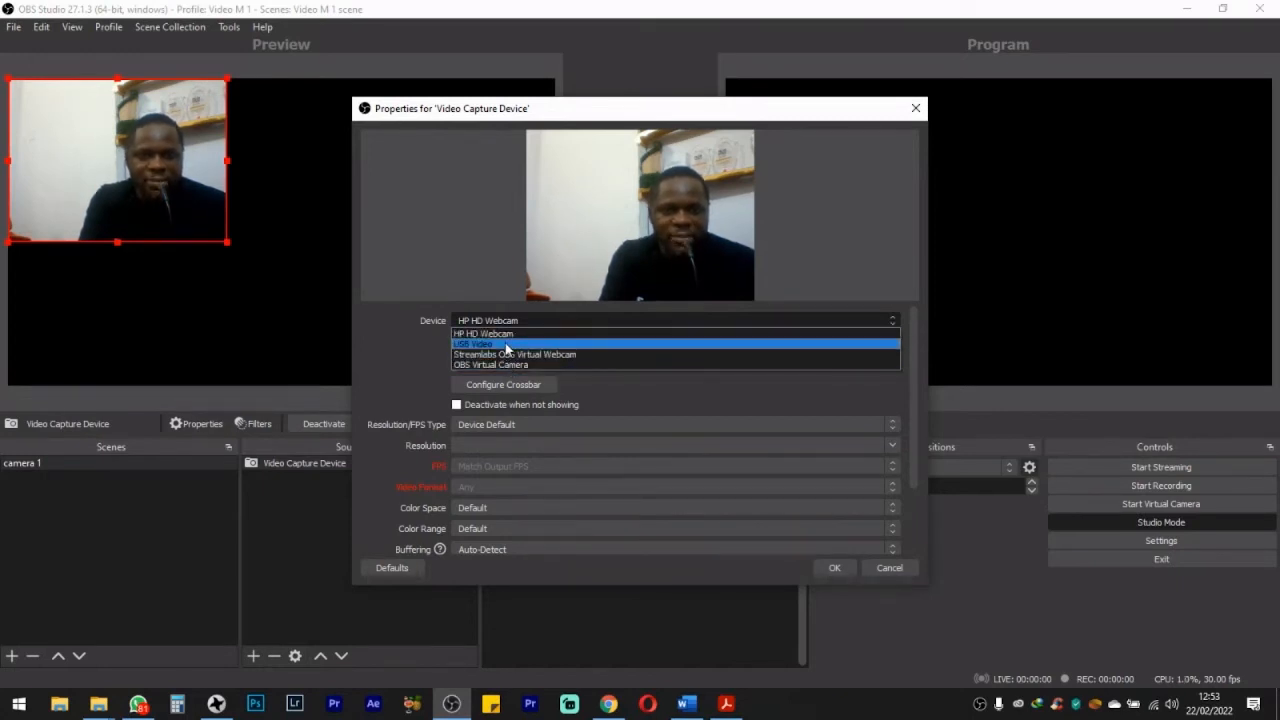
pyautogui.click(506, 346)
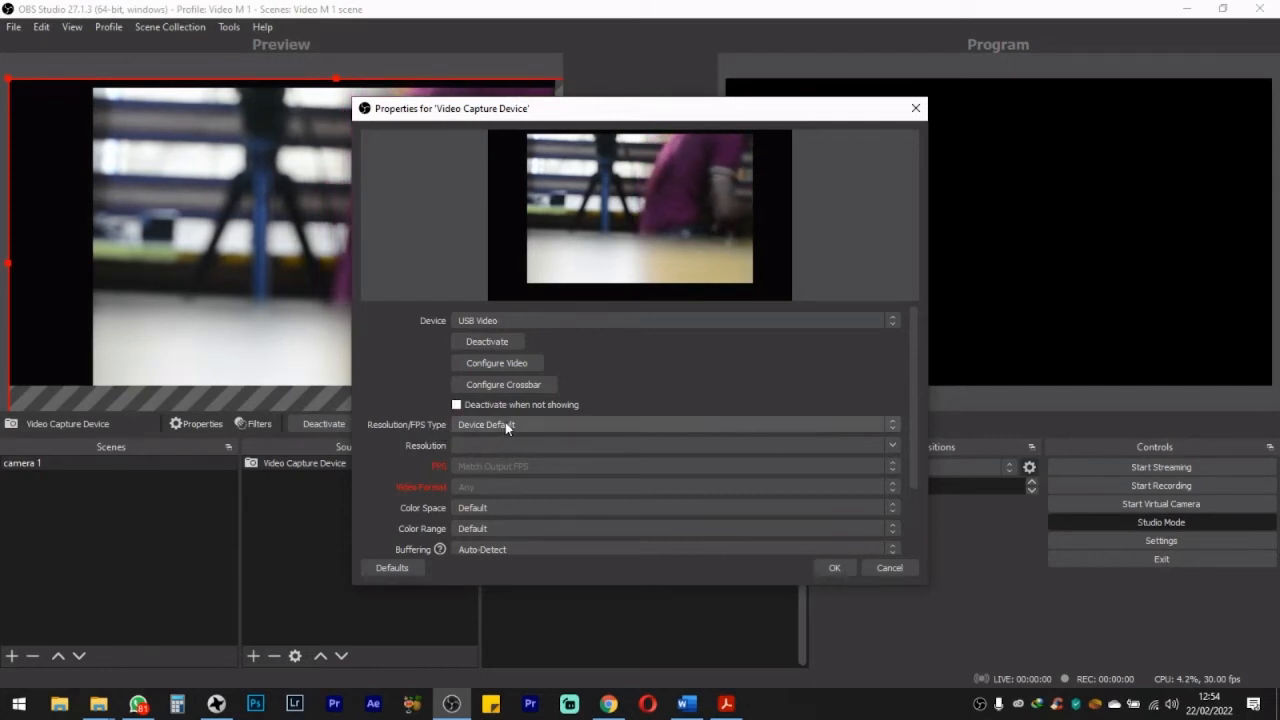
pyautogui.click(891, 429)
pyautogui.click(622, 446)
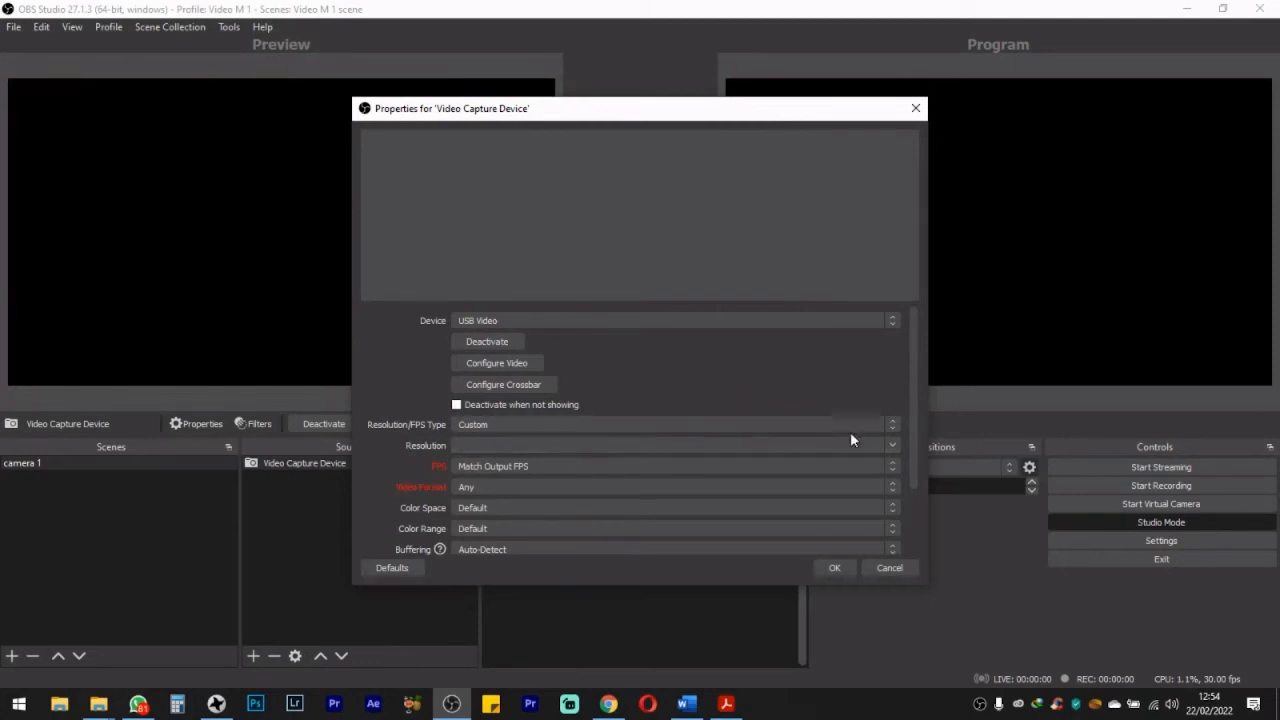
pyautogui.click(891, 446)
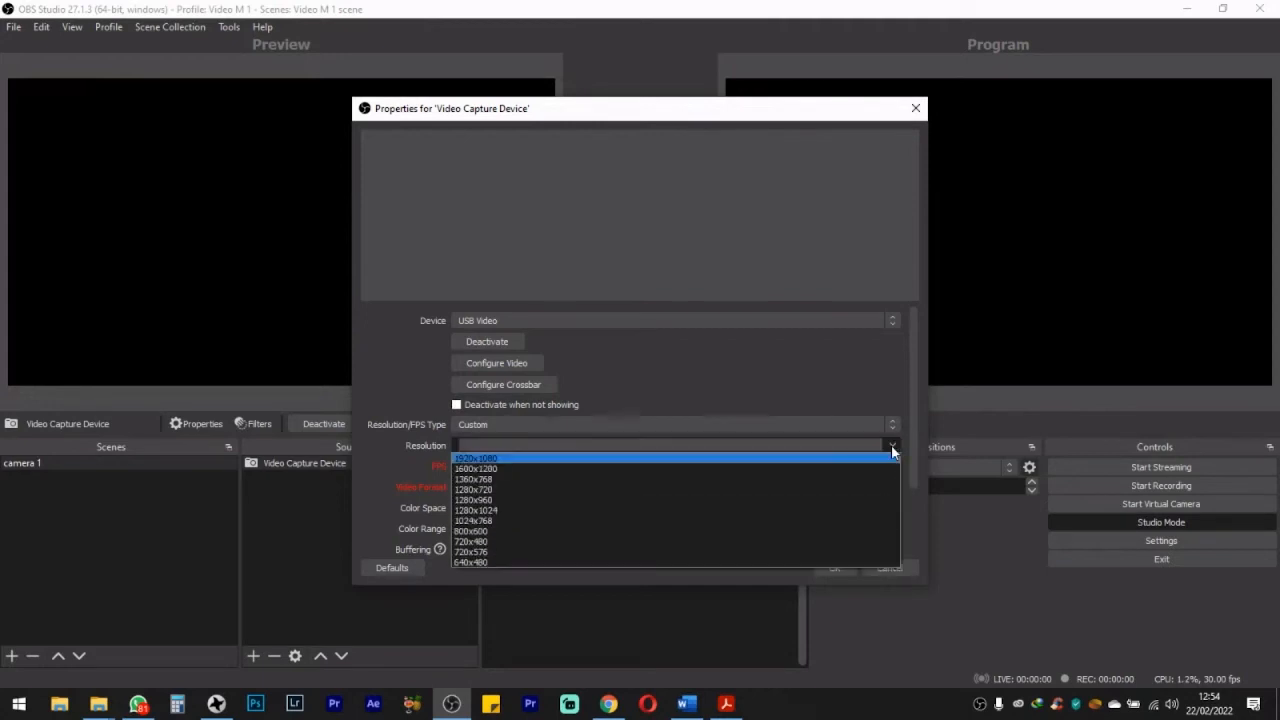
pyautogui.click(486, 457)
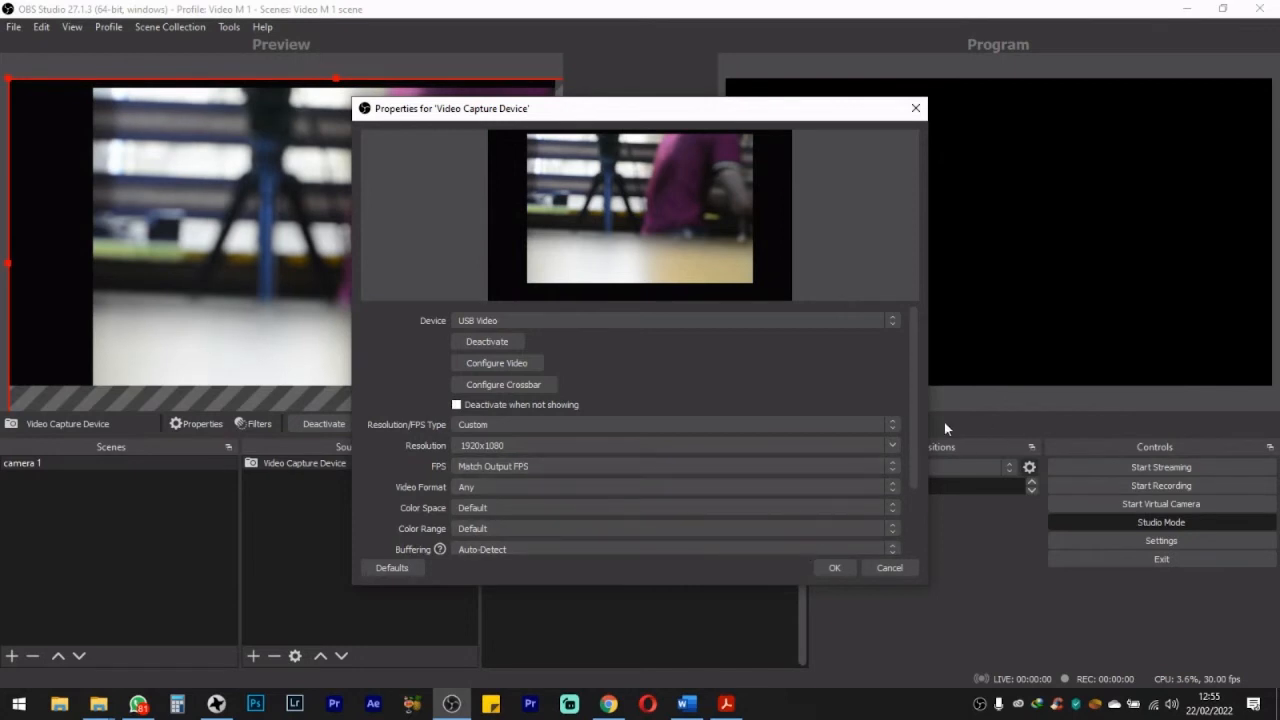
# Step: Review the remaining capture device properties down to the audio output mode and accept the source configuration
pyautogui.moveTo(912, 406); pyautogui.dragTo(914, 509)
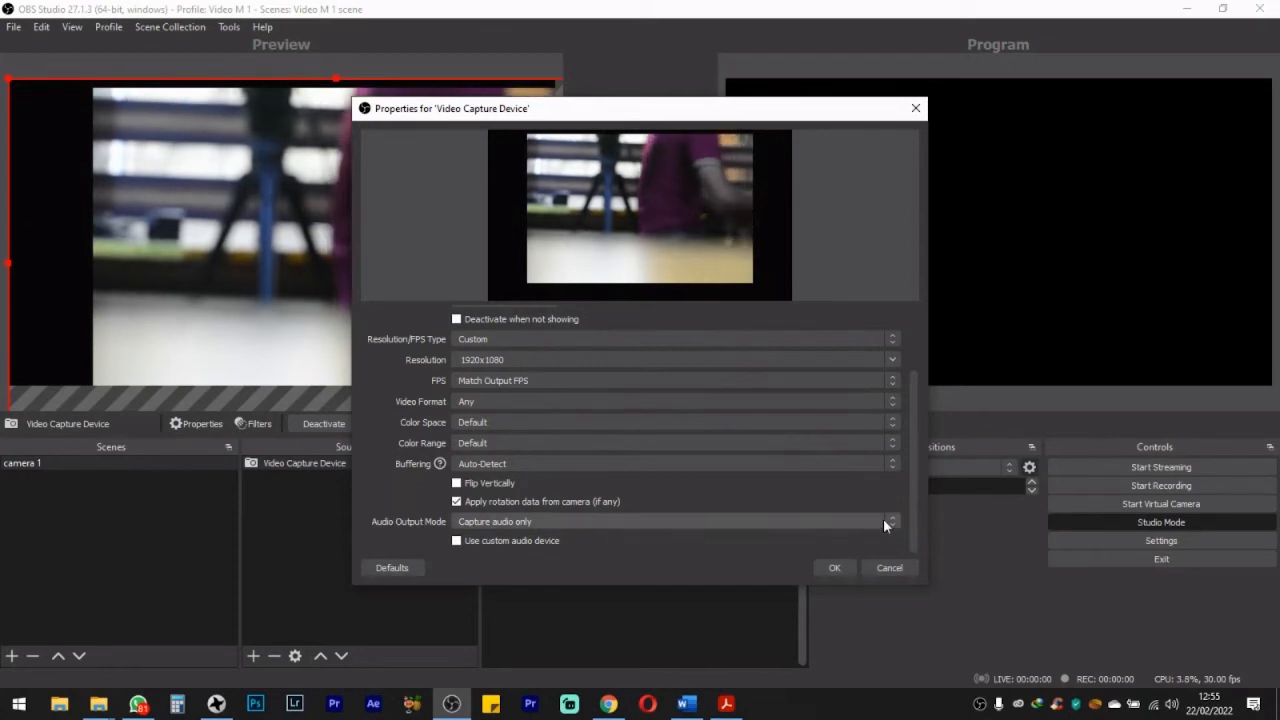
pyautogui.moveTo(910, 509); pyautogui.dragTo(913, 438)
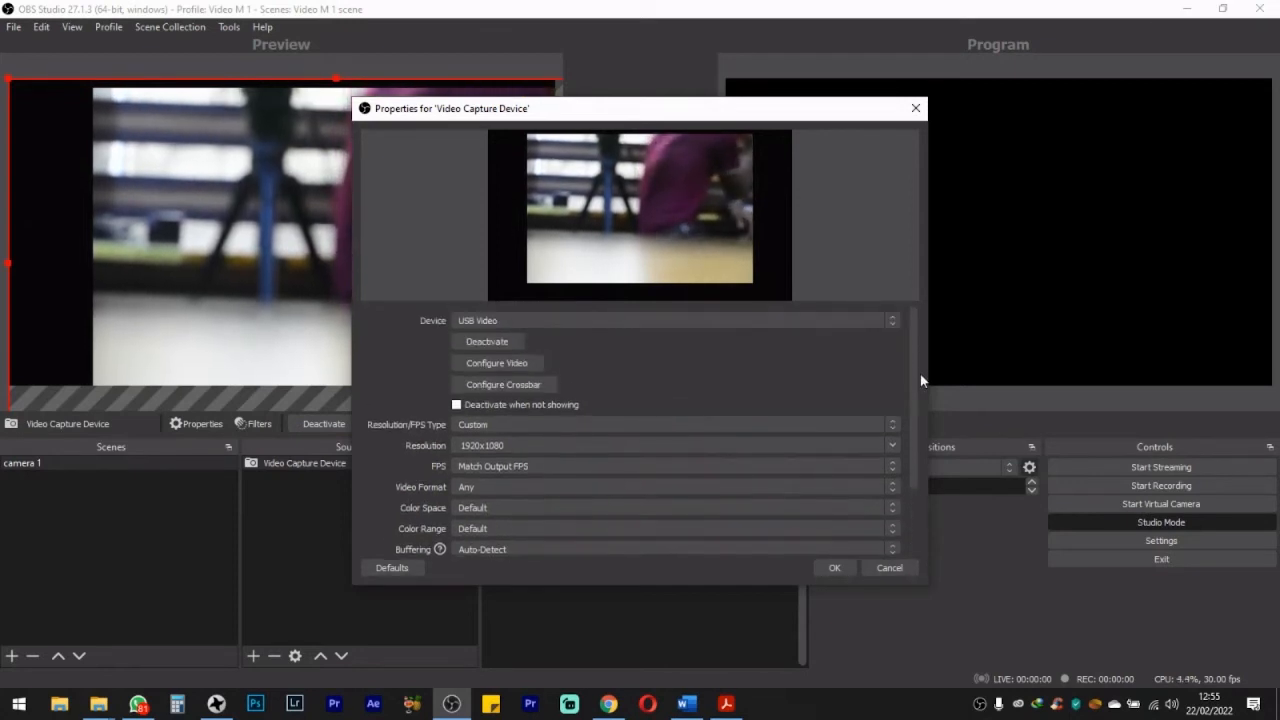
pyautogui.click(832, 569)
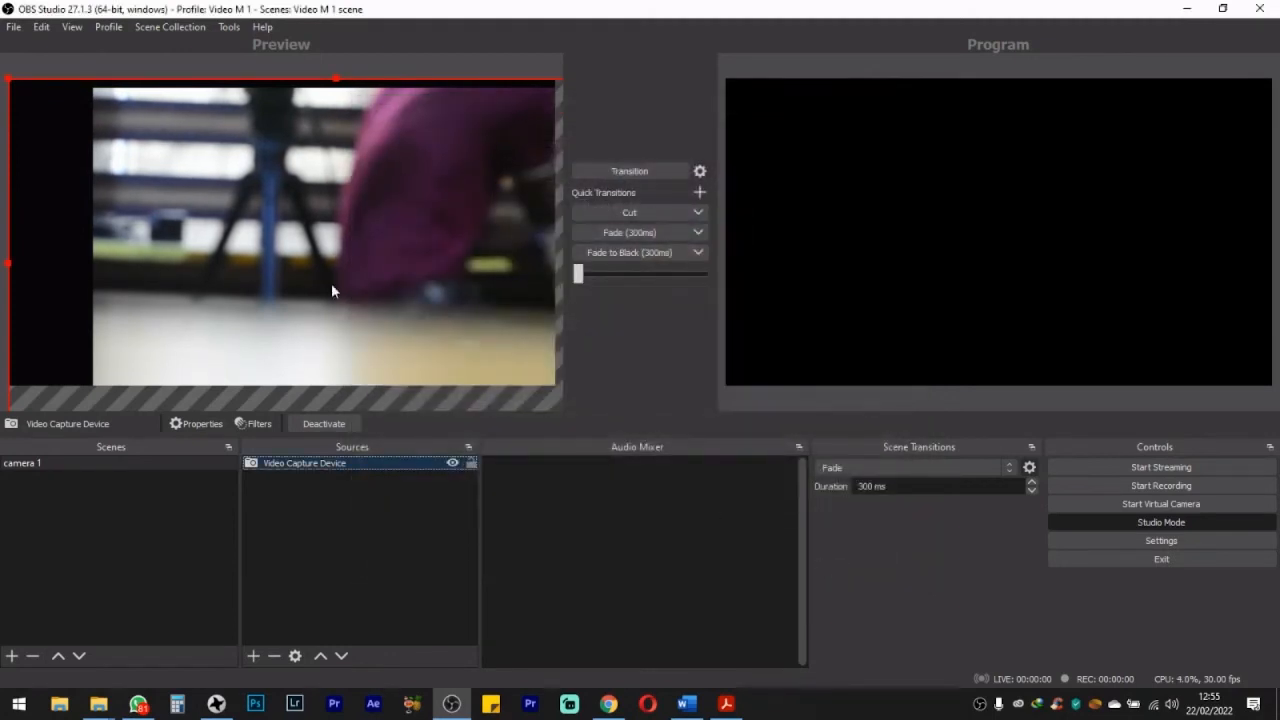
# Step: Shift the camera source on the preview canvas and apply the Stretch to screen transform to it
pyautogui.moveTo(331, 290); pyautogui.dragTo(239, 224)
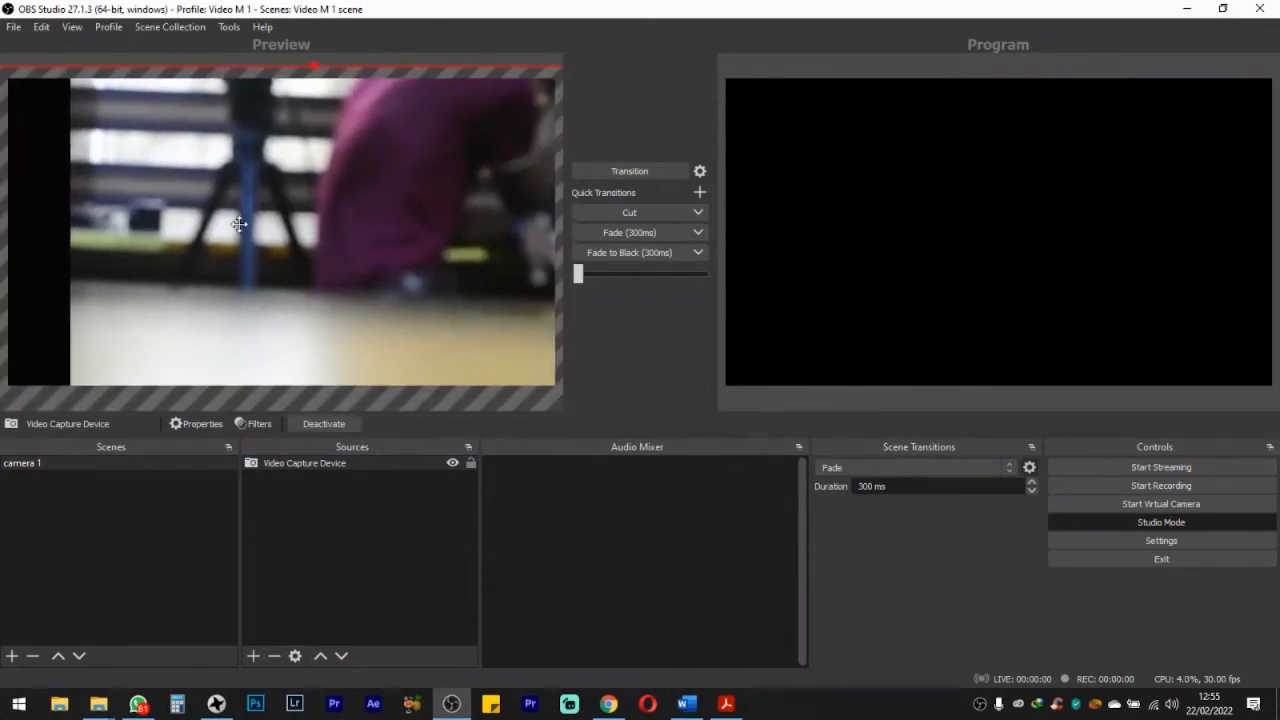
pyautogui.moveTo(302, 193)
pyautogui.mouseDown()
pyautogui.moveTo(191, 191)
pyautogui.moveTo(300, 177)
pyautogui.moveTo(287, 177)
pyautogui.mouseUp()
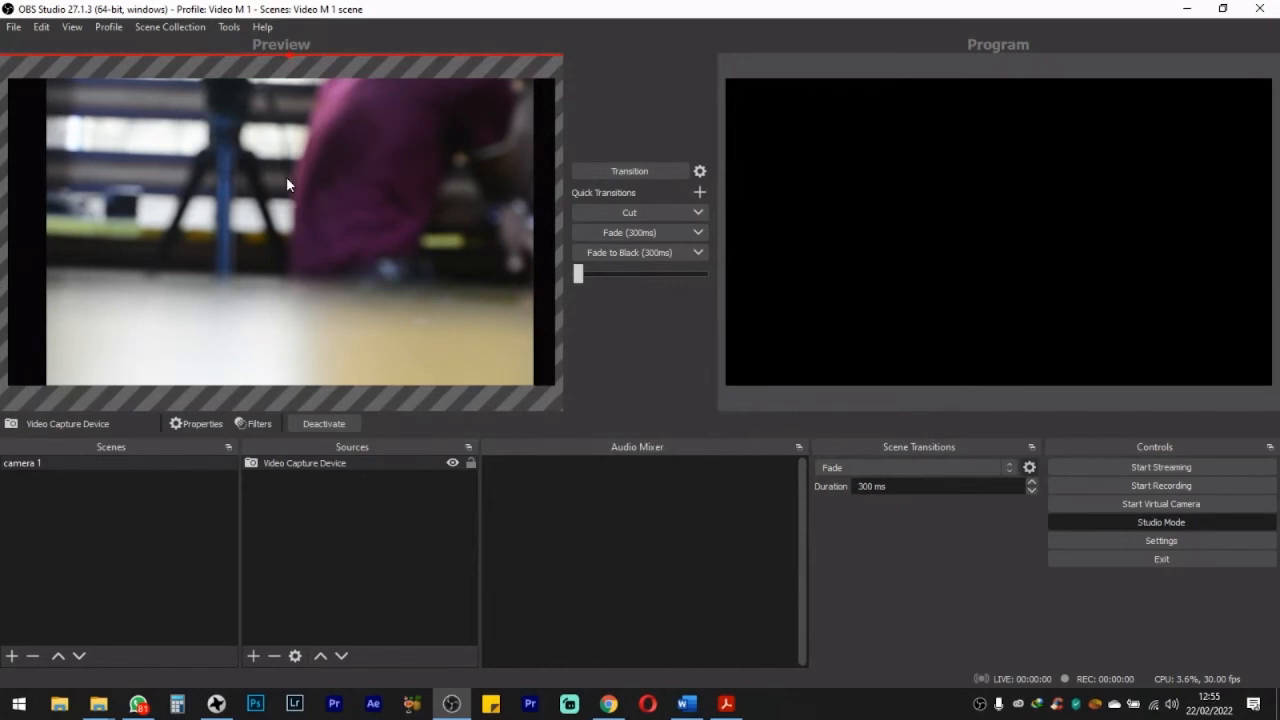
pyautogui.rightClick(286, 176)
pyautogui.moveTo(334, 352)
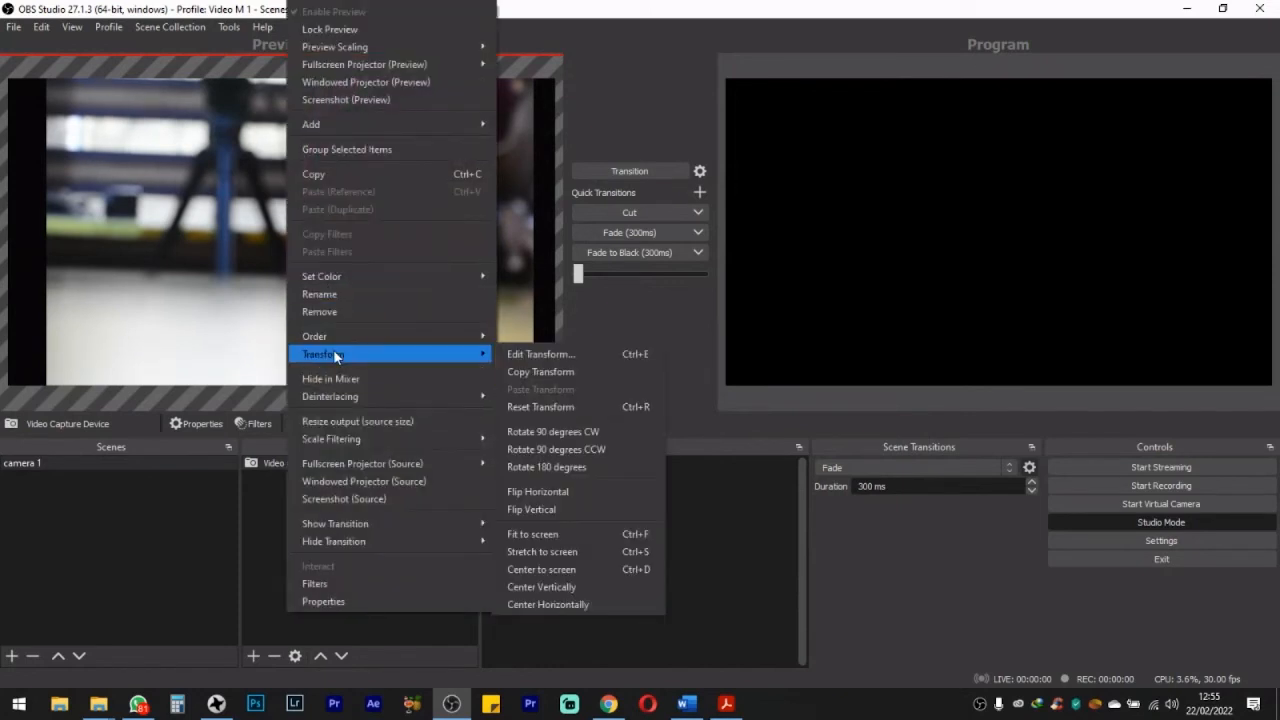
pyautogui.click(564, 550)
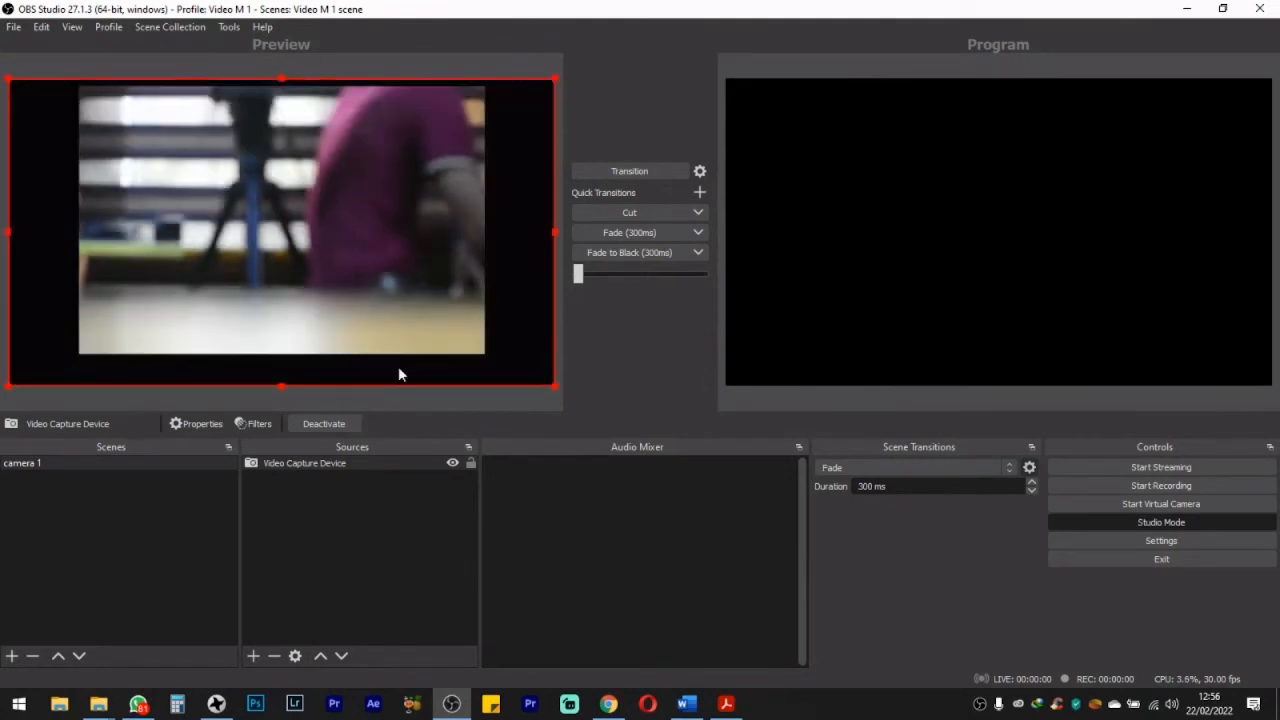
# Step: View the preview in a fullscreen projector and close the projector
pyautogui.rightClick(357, 370)
pyautogui.moveTo(471, 64)
pyautogui.click(600, 64)
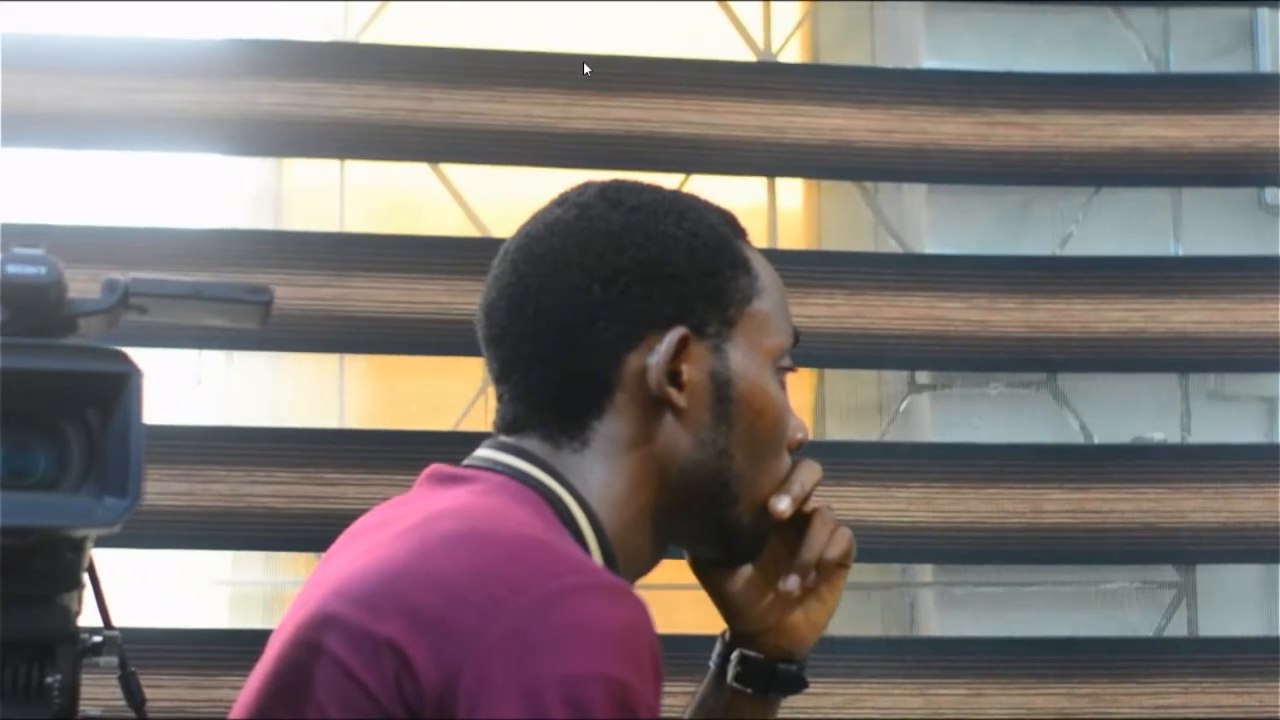
pyautogui.press('Escape')
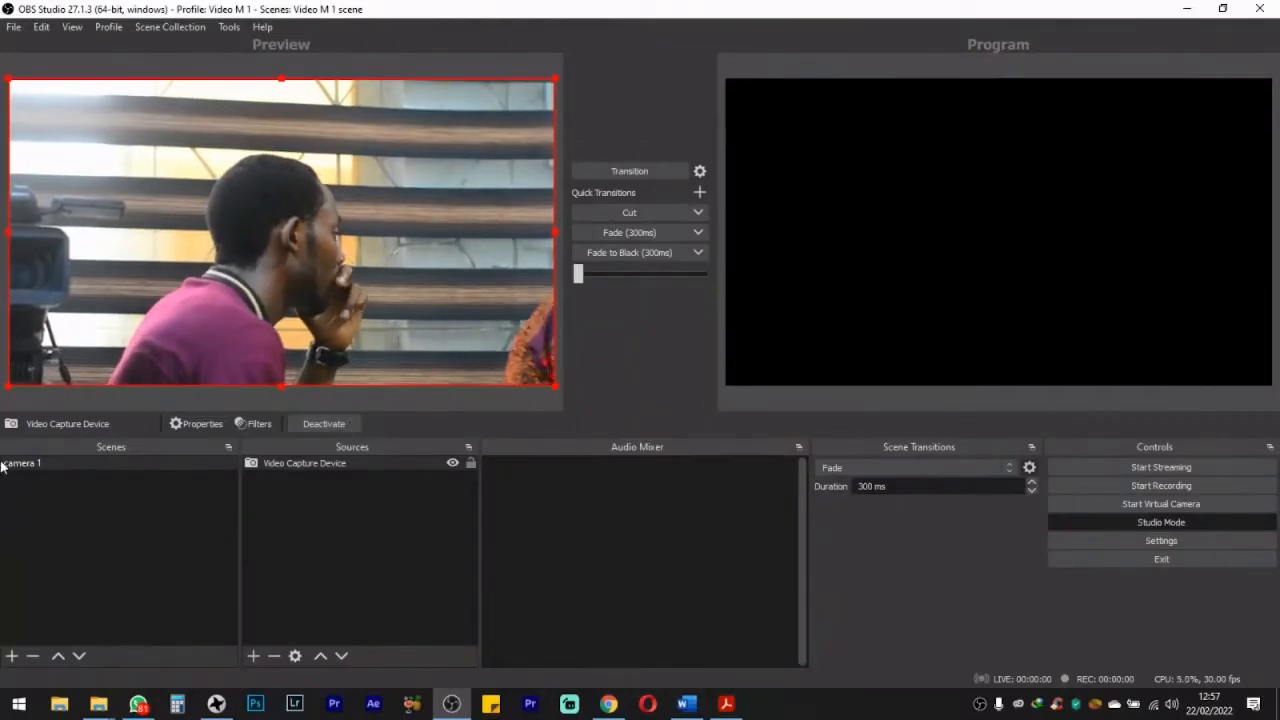
# Step: Select the camera 1 scene and toggle Studio Mode repeatedly to compare the two layouts, leaving Studio Mode switched off
pyautogui.click(44, 462)
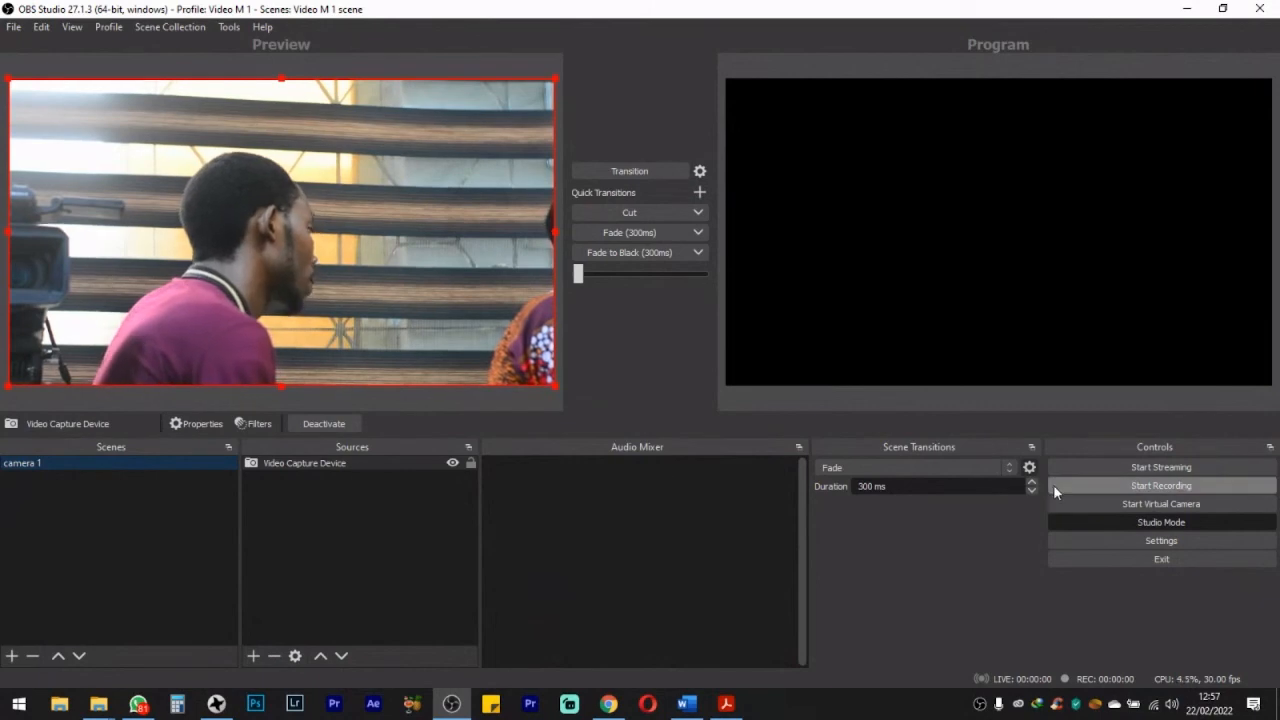
pyautogui.click(1092, 526)
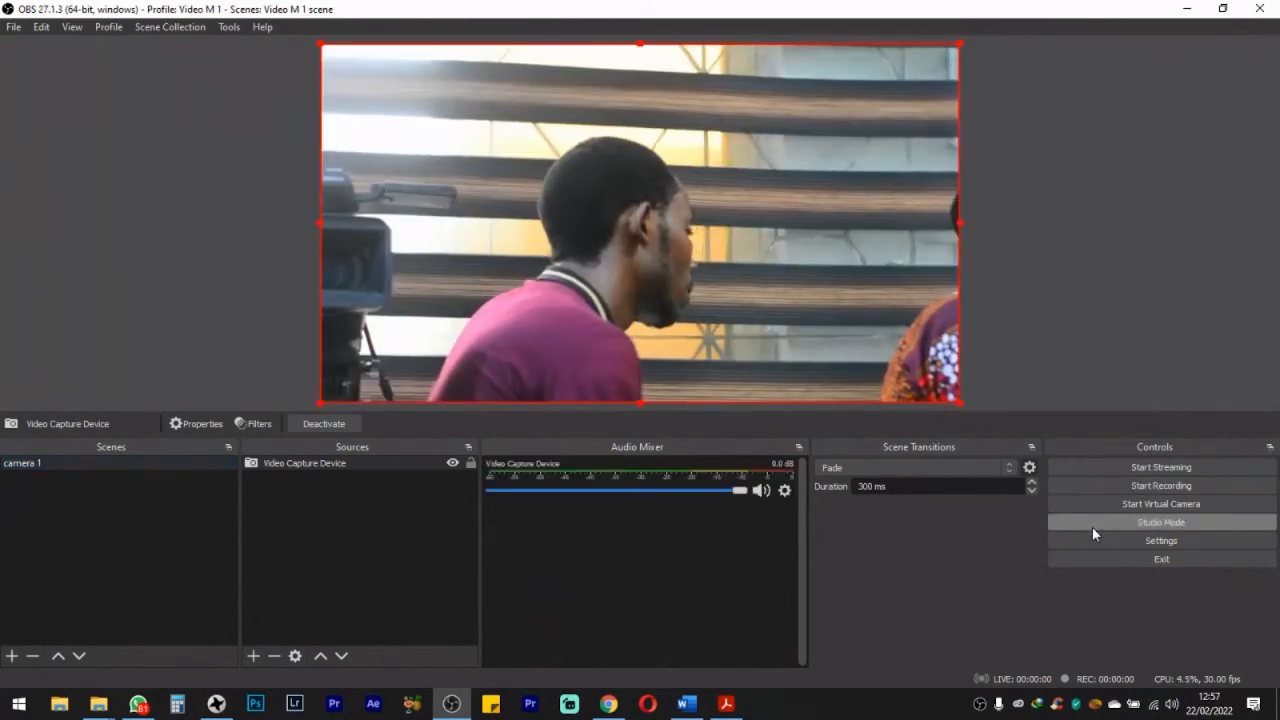
pyautogui.click(1093, 526)
pyautogui.click(1094, 525)
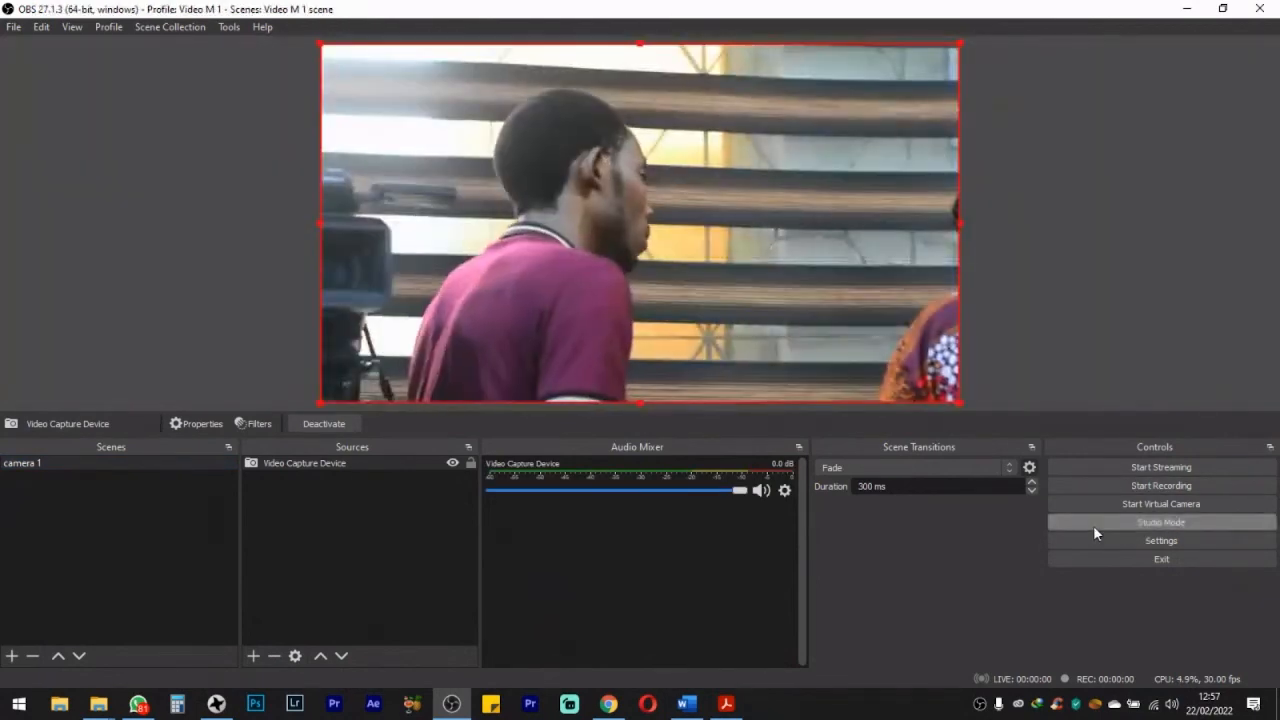
pyautogui.click(1093, 525)
pyautogui.click(1093, 525)
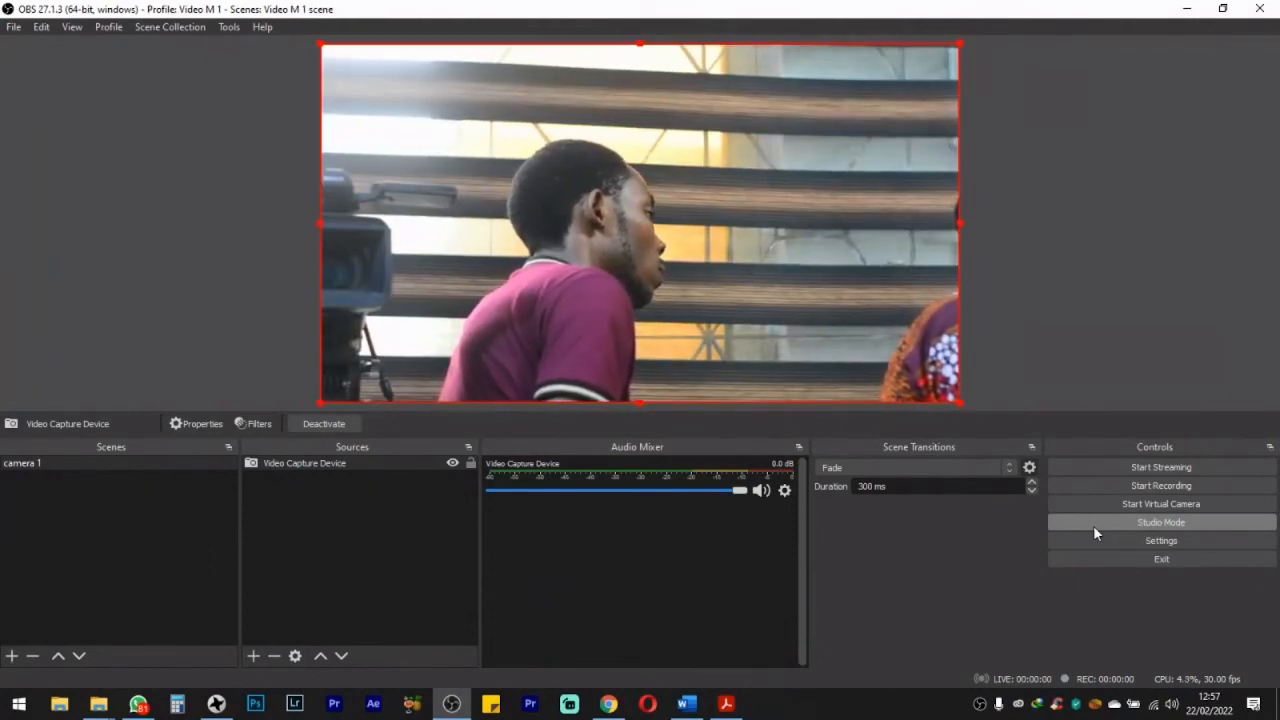
pyautogui.click(1093, 522)
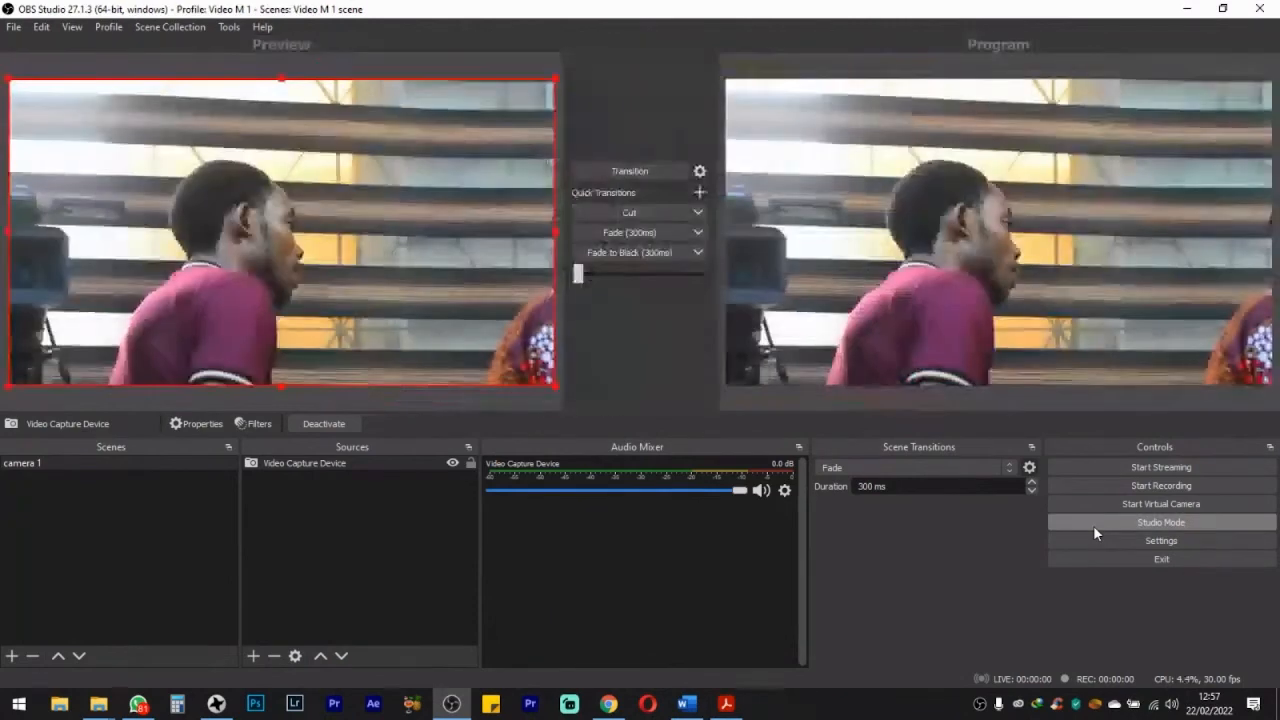
pyautogui.click(1093, 522)
pyautogui.click(1093, 522)
pyautogui.click(1093, 525)
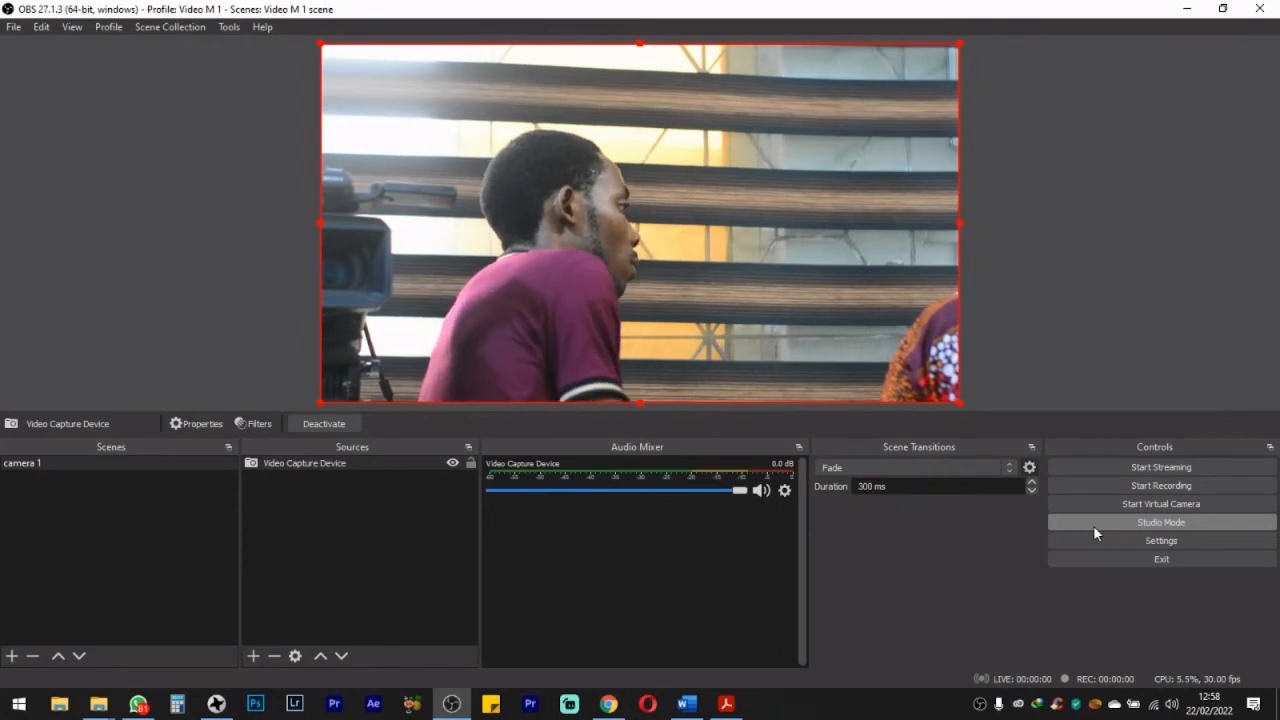
pyautogui.click(1093, 525)
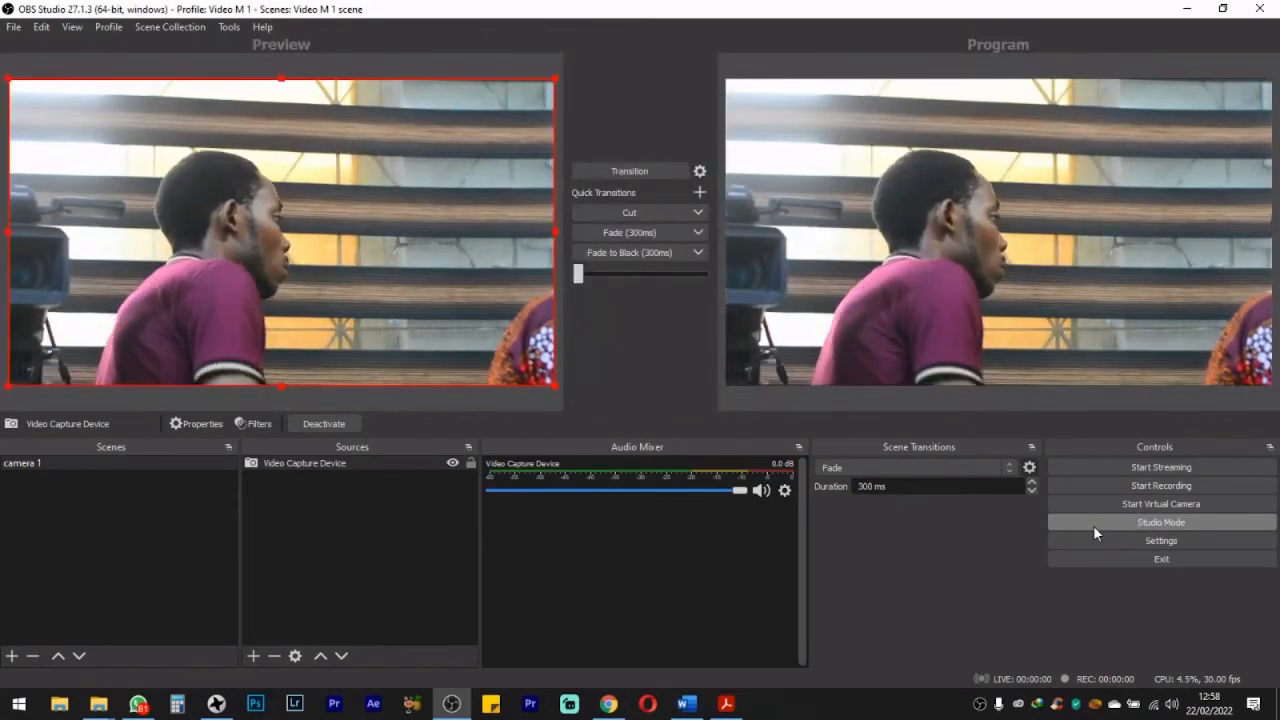
pyautogui.click(1093, 525)
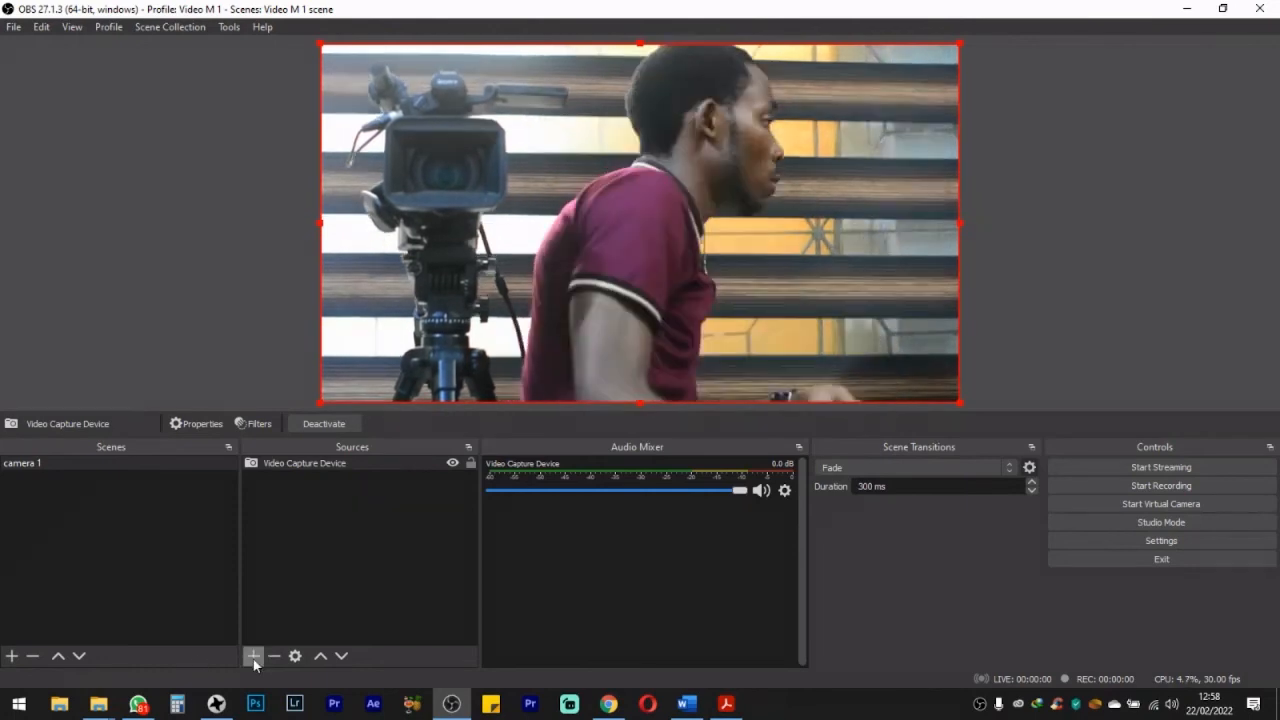
# Step: Add a new Audio Input Capture source with the default name, using the Digital Audio Interface (USB Digital Audio) device
pyautogui.click(253, 656)
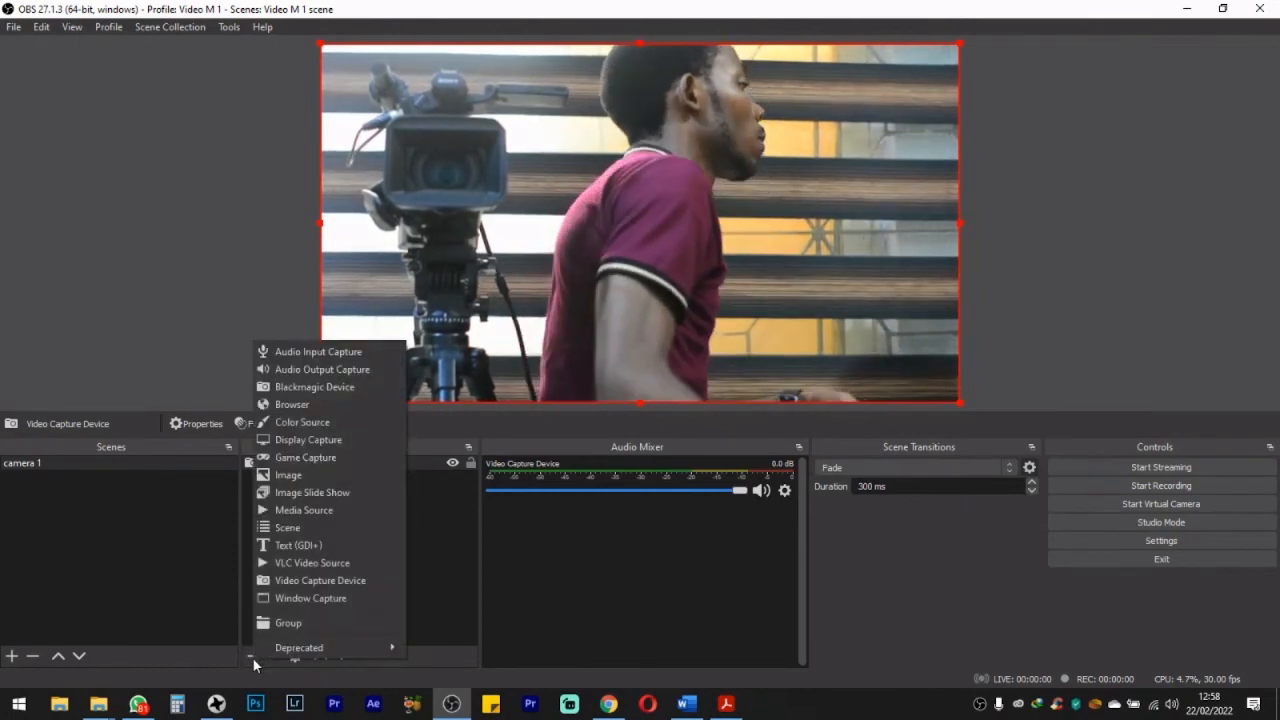
pyautogui.click(318, 352)
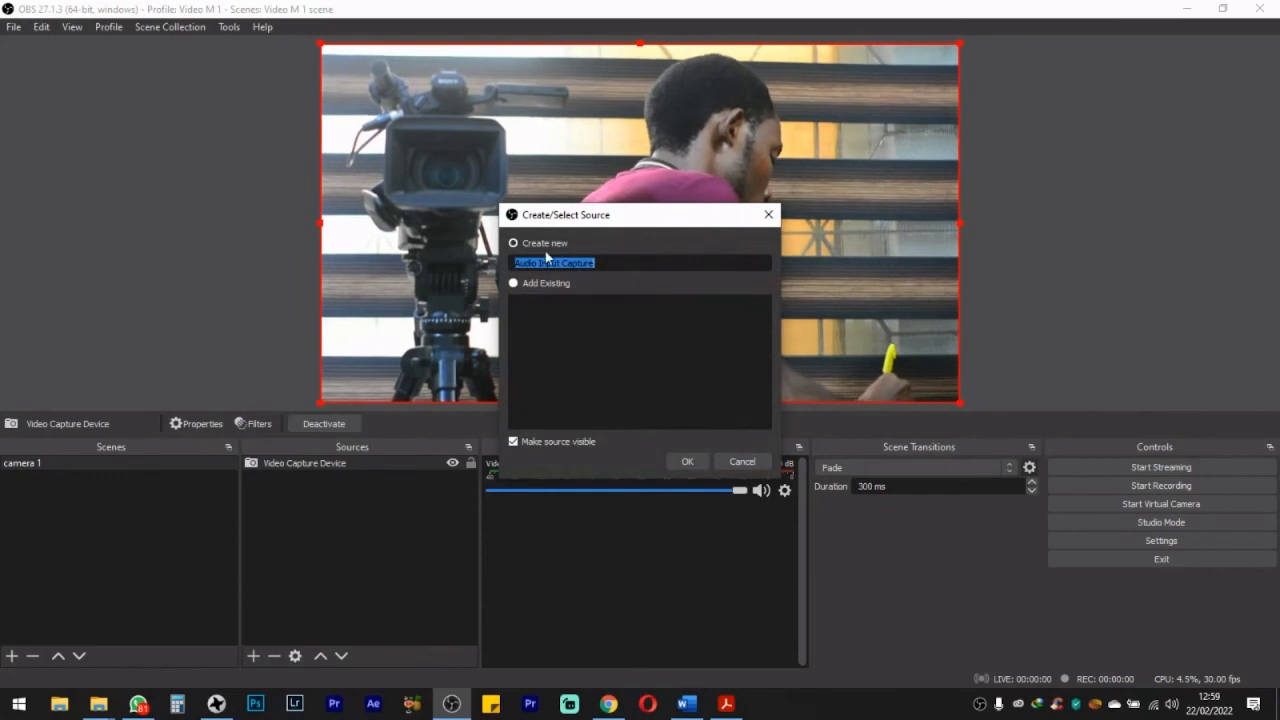
pyautogui.click(688, 462)
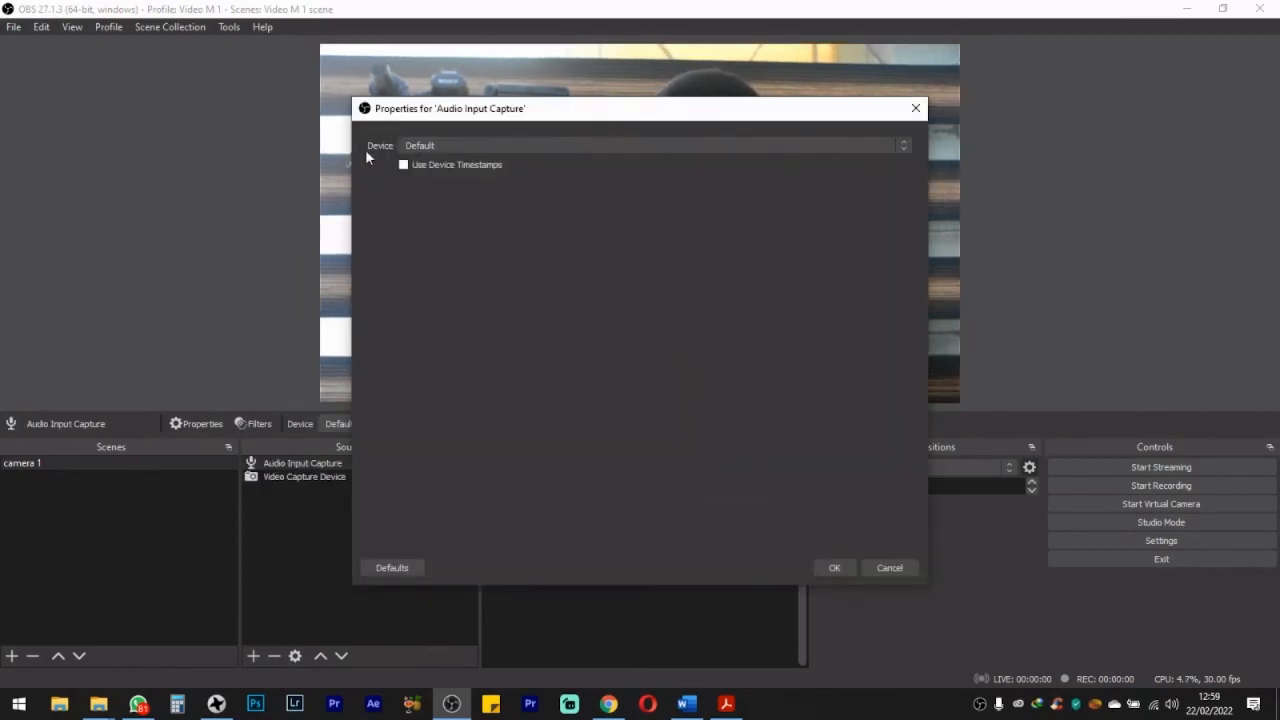
pyautogui.click(423, 147)
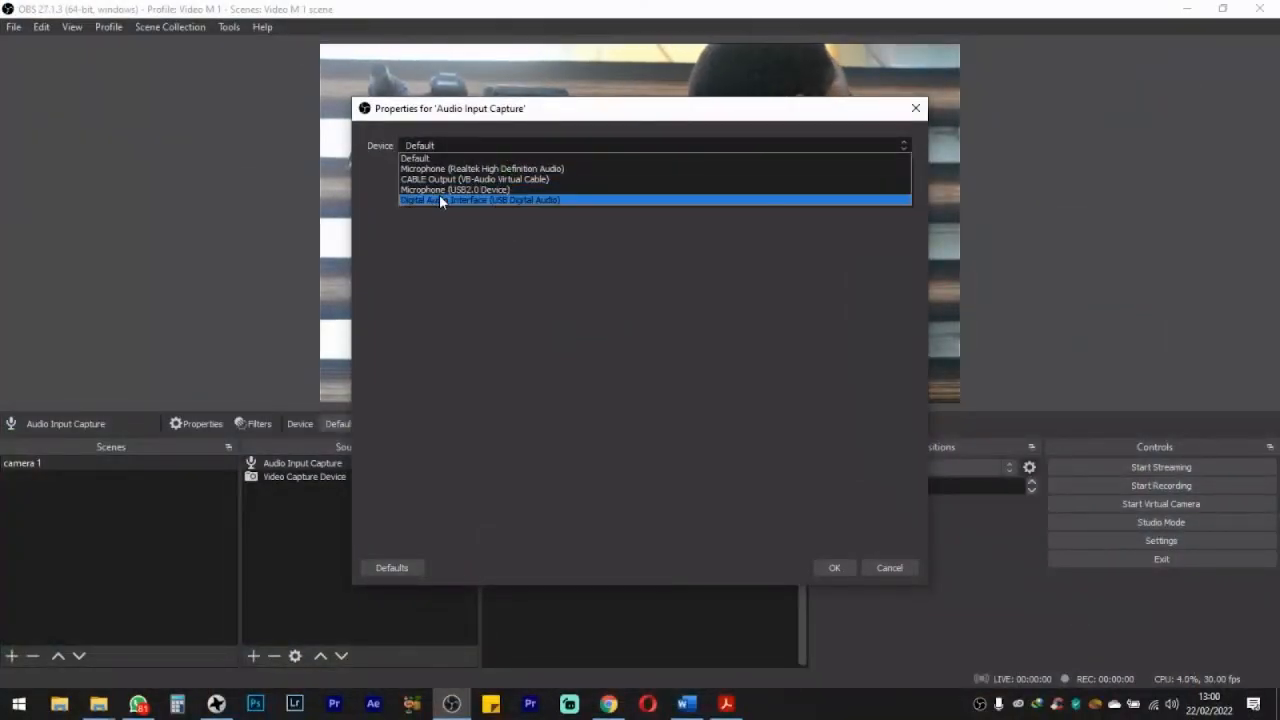
pyautogui.click(440, 200)
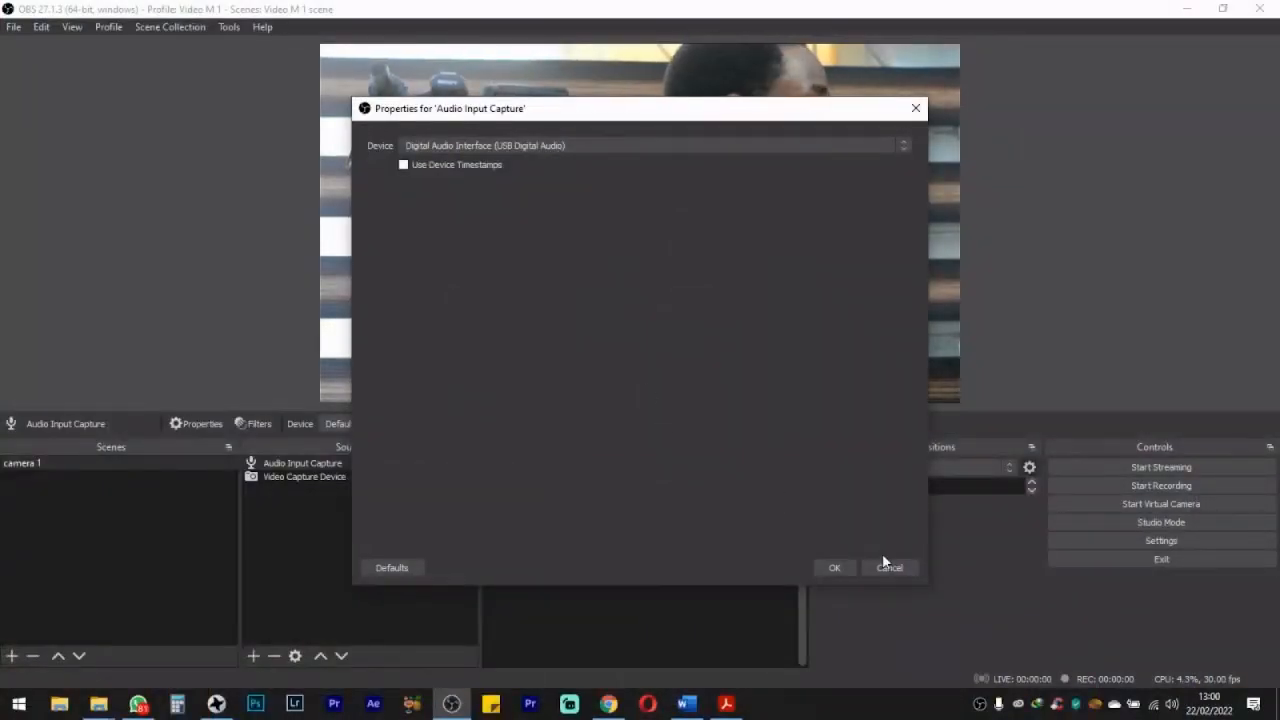
pyautogui.click(836, 568)
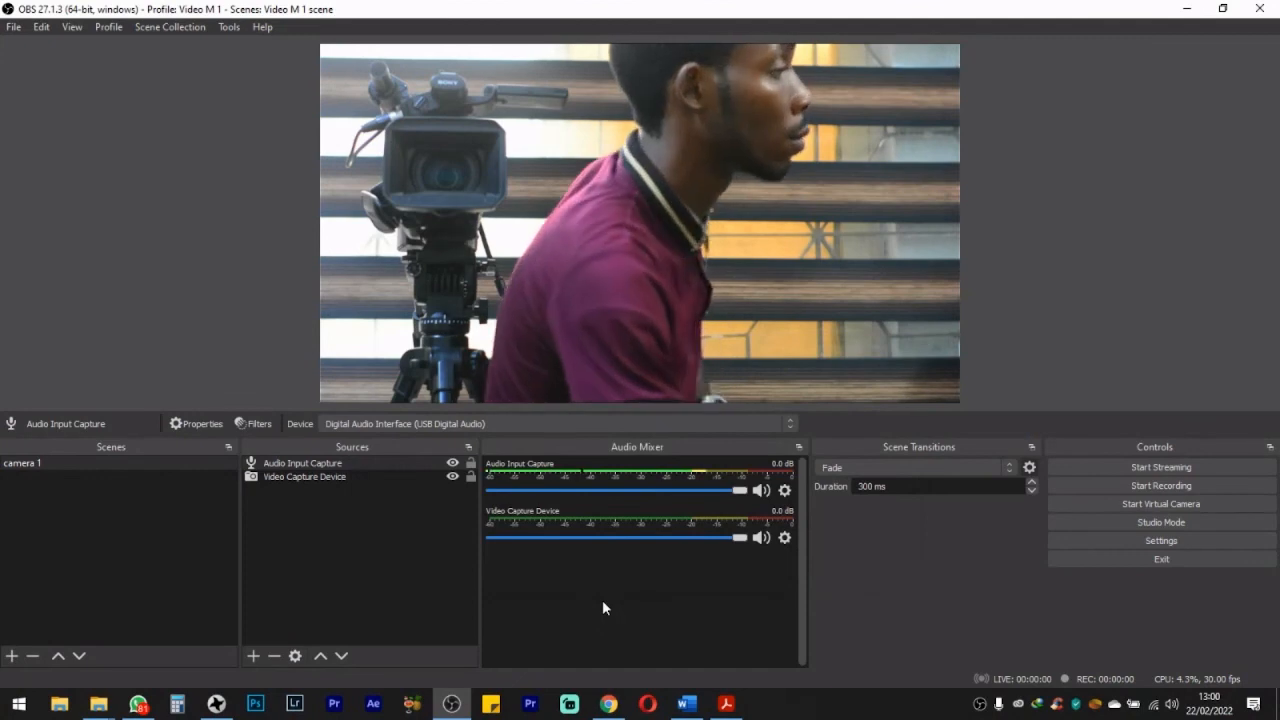